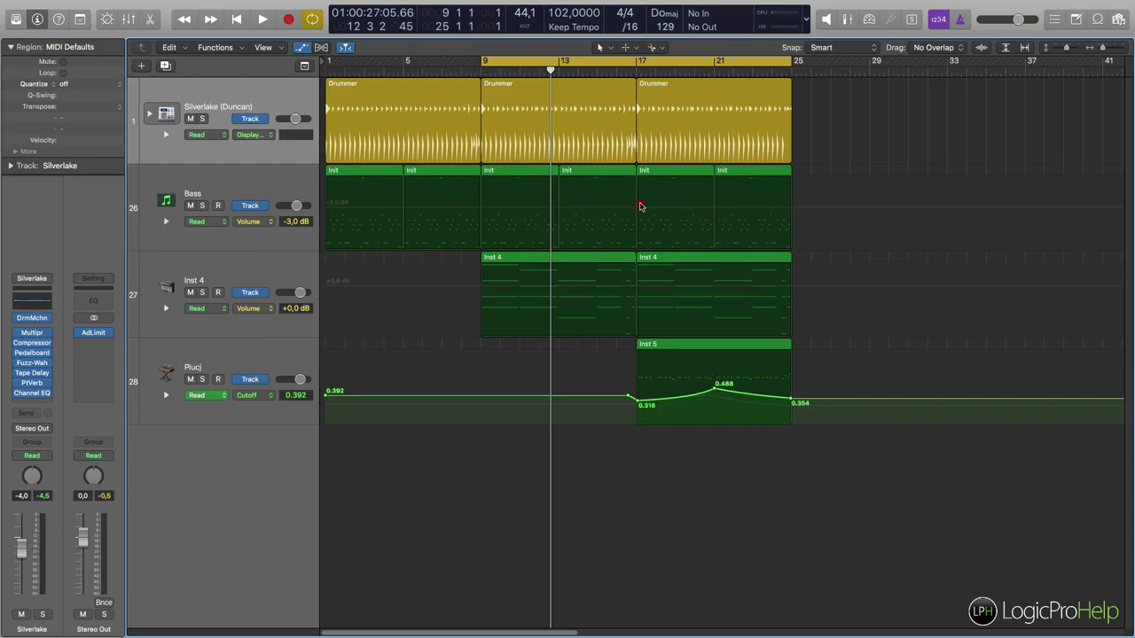
# Draw a volume automation fade on the Bass track from -3.0 dB at bar 17 down to about -33.4 dB at bar 25.
pyautogui.click(637, 207)
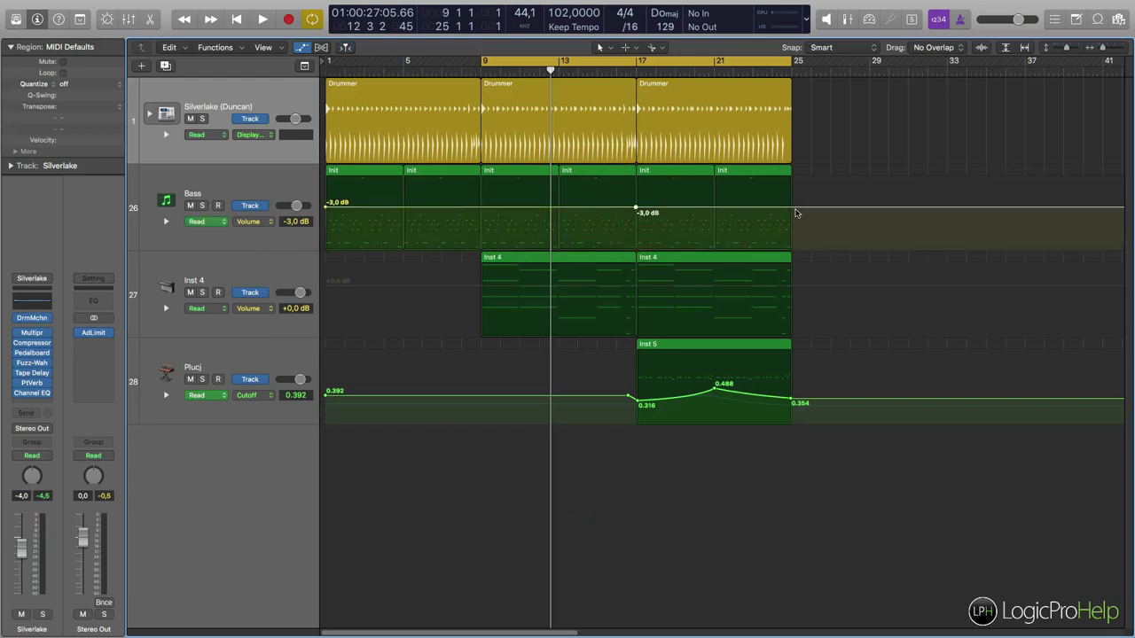
pyautogui.click(790, 209)
pyautogui.moveTo(789, 228); pyautogui.dragTo(790, 242)
# Display the absolute Pan automation parameter on the Inst 4 track.
pyautogui.click(259, 276)
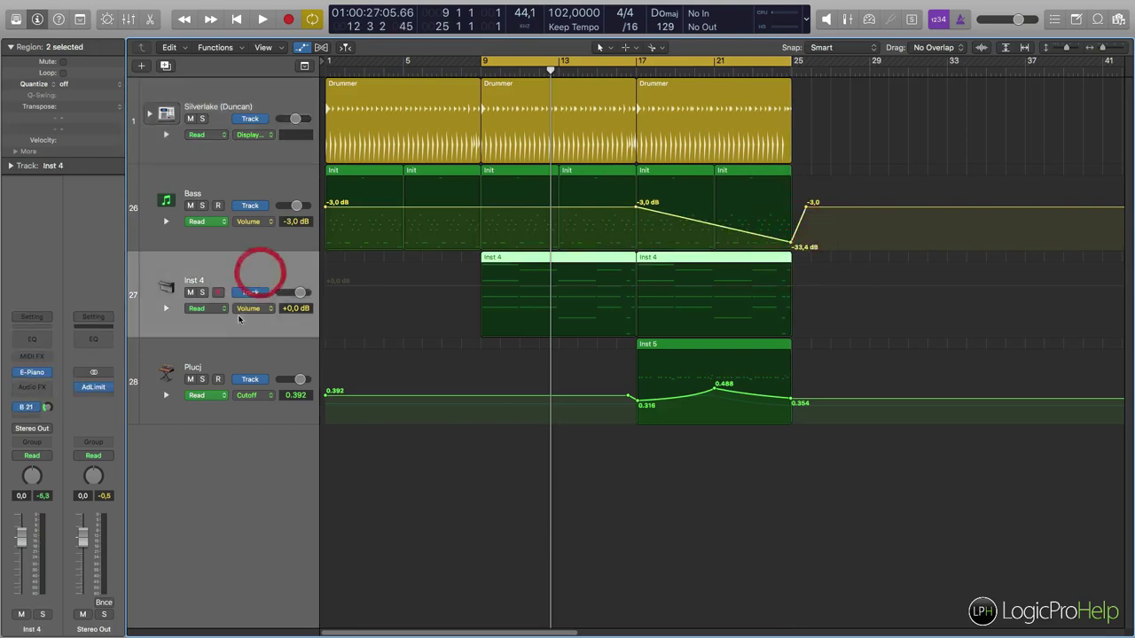
pyautogui.click(247, 309)
pyautogui.moveTo(285, 395)
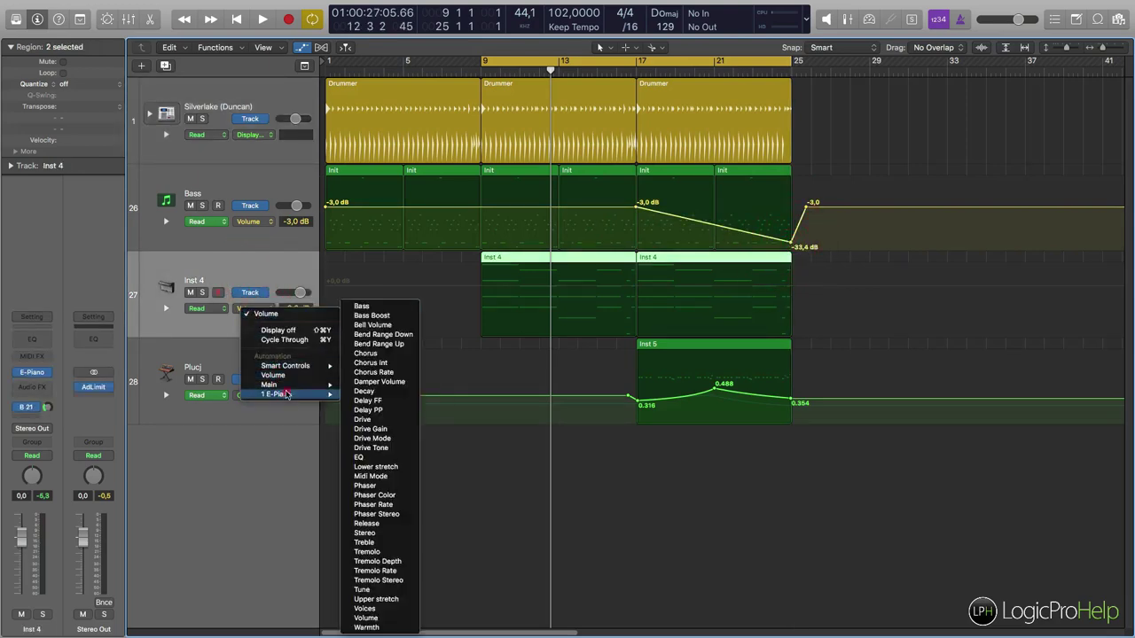
pyautogui.moveTo(361, 395)
pyautogui.click(461, 394)
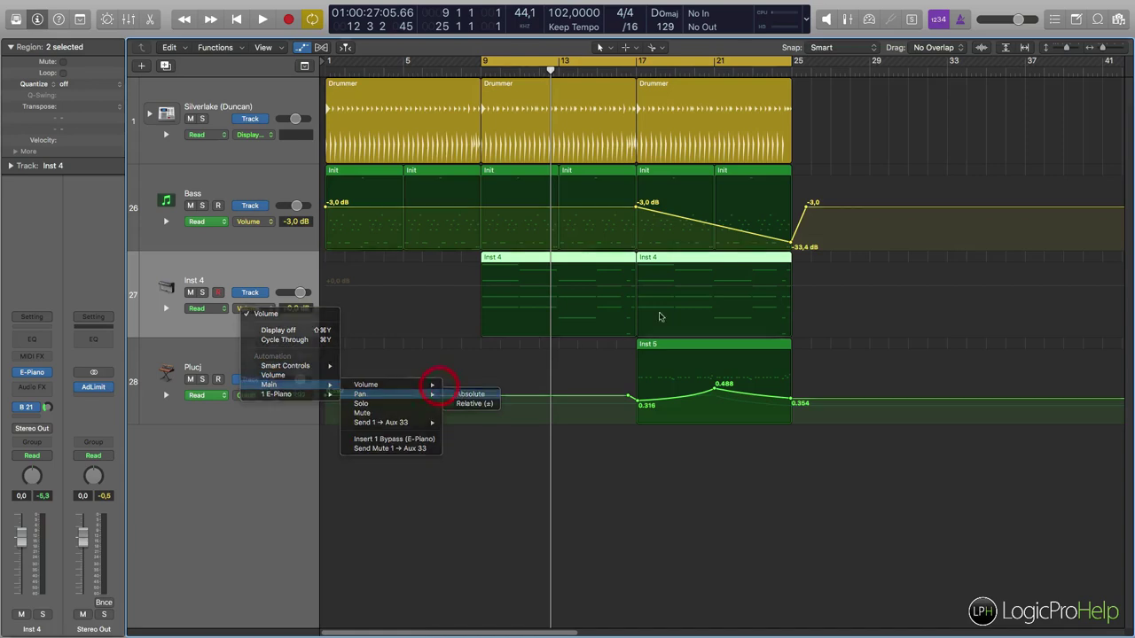
# Draw Inst 4 pan automation from 0 at bar 17 to about +50 near bar 21 and back to 0 just past bar 25.
pyautogui.click(642, 303)
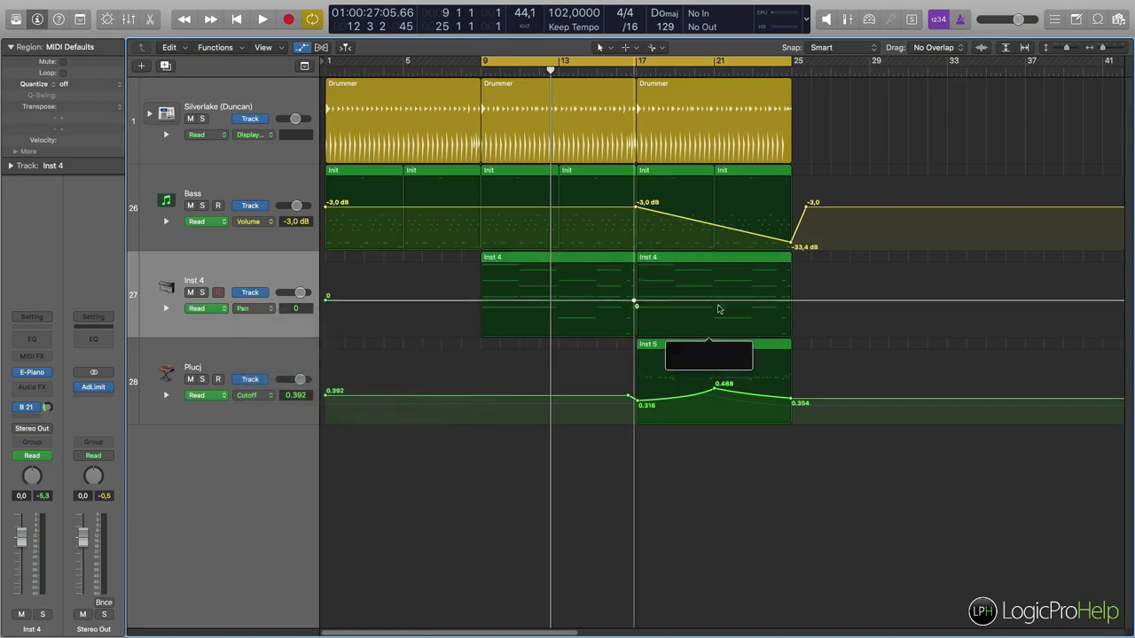
pyautogui.click(806, 303)
pyautogui.moveTo(720, 303); pyautogui.dragTo(721, 329)
pyautogui.click(635, 435)
pyautogui.click(266, 255)
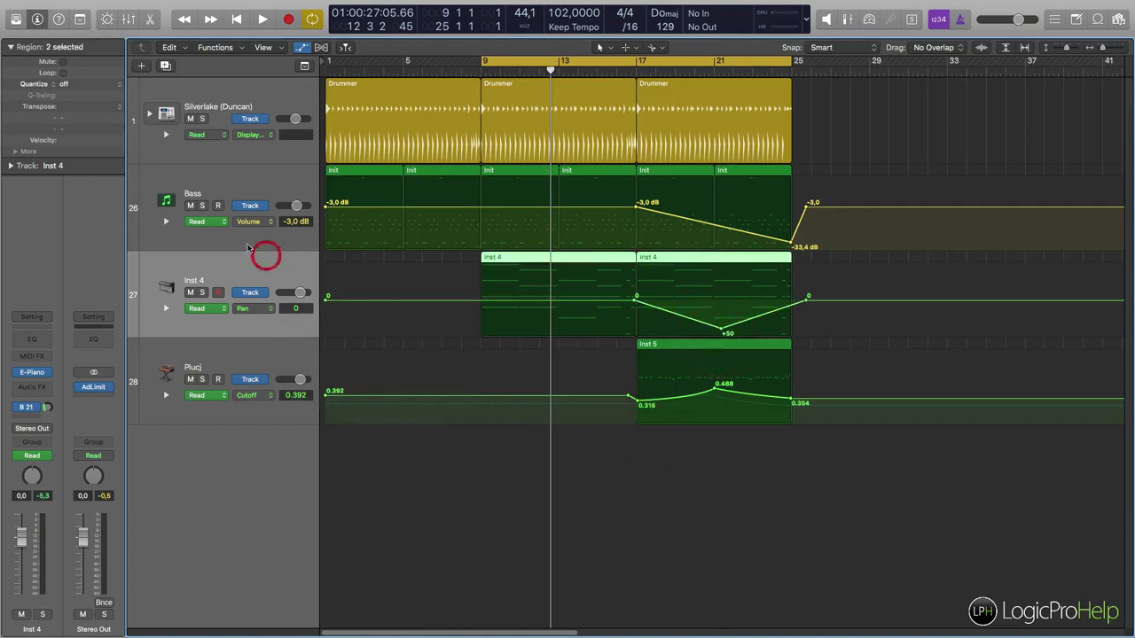
# Turn off cycle mode and play the arrangement from bar 9 to bar 25 to listen to the automation.
pyautogui.click(229, 178)
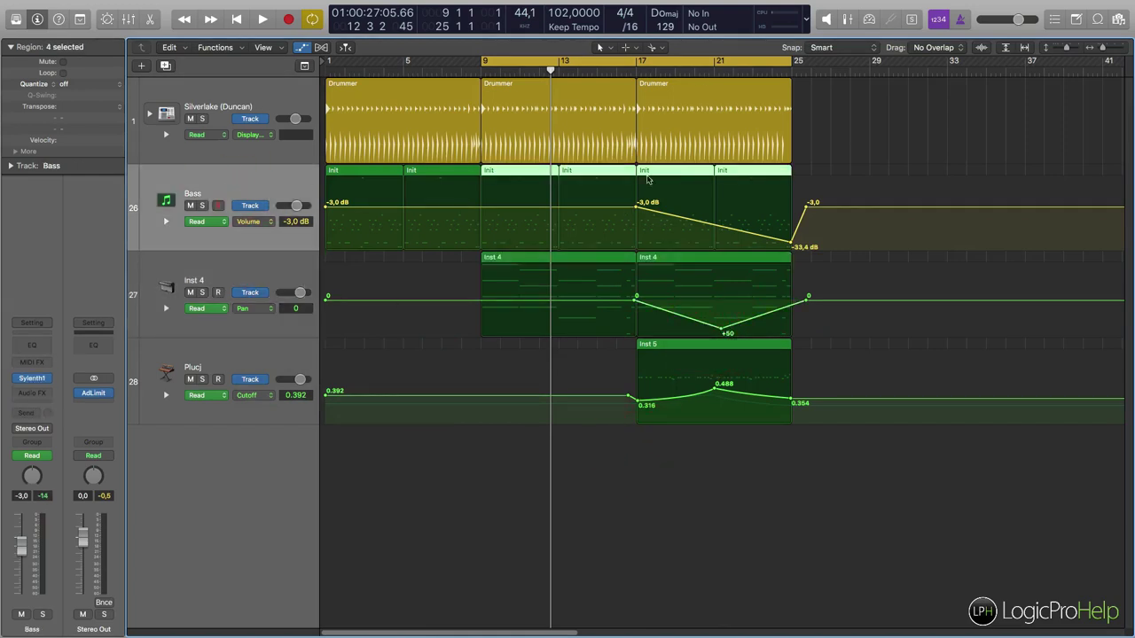
pyautogui.click(637, 67)
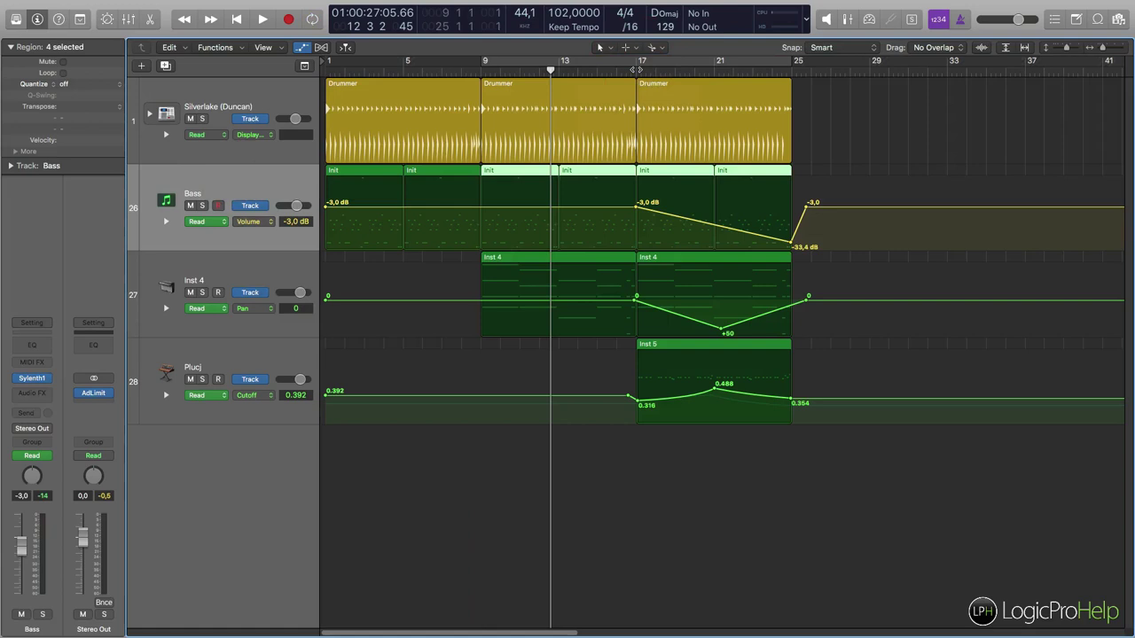
pyautogui.click(475, 66)
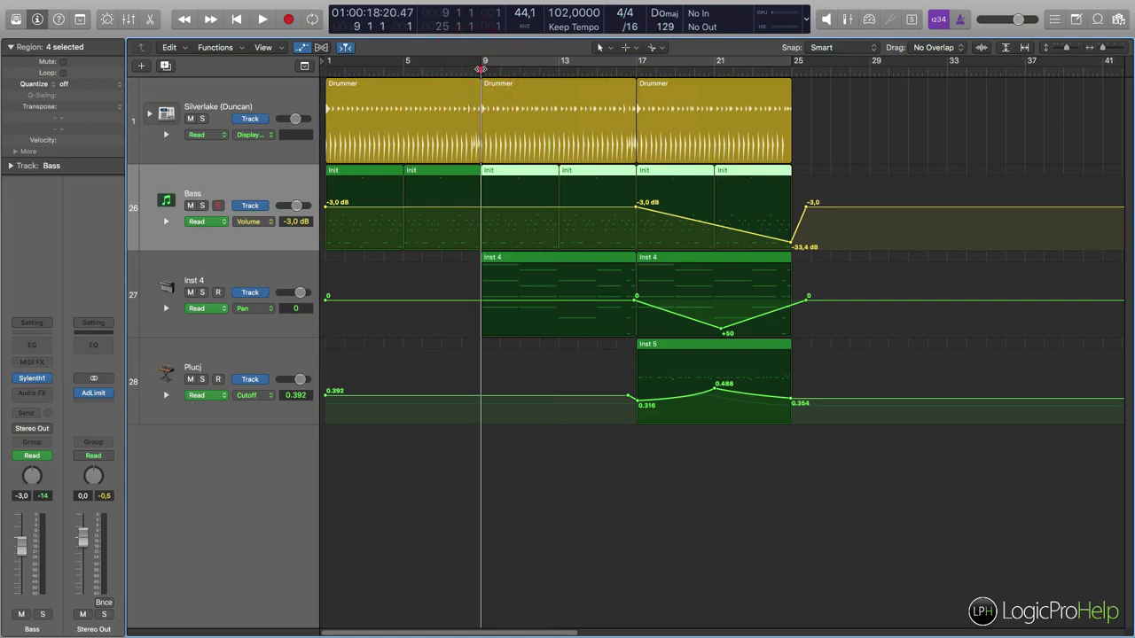
pyautogui.doubleClick(475, 65)
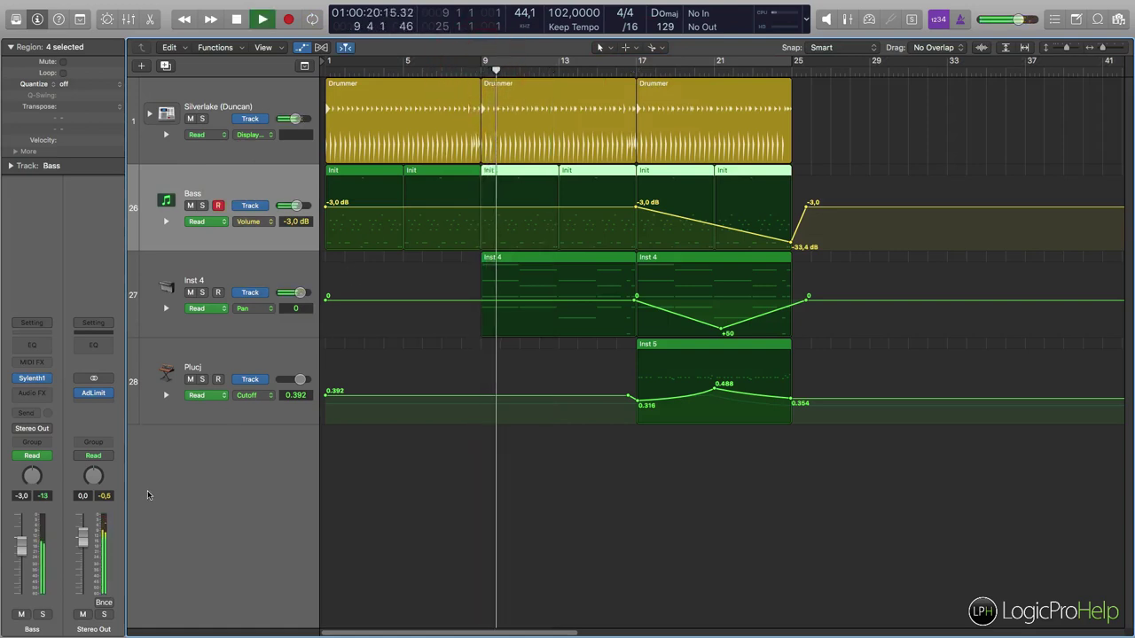
pyautogui.click(90, 393)
pyautogui.moveTo(291, 164); pyautogui.dragTo(286, 190)
pyautogui.click(19, 32)
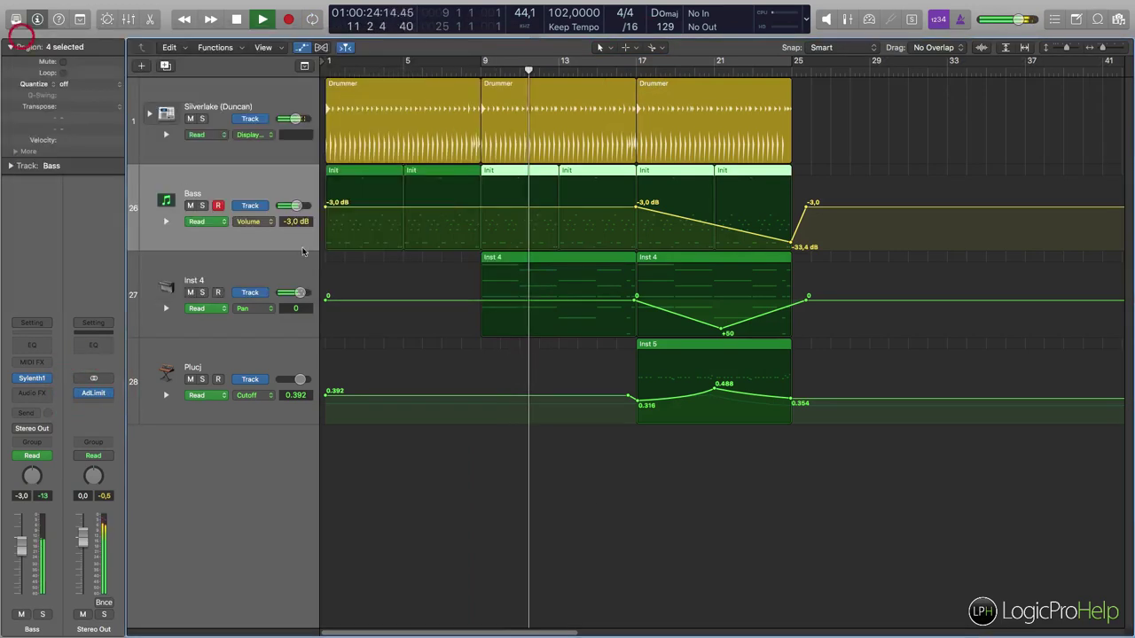
pyautogui.click(598, 507)
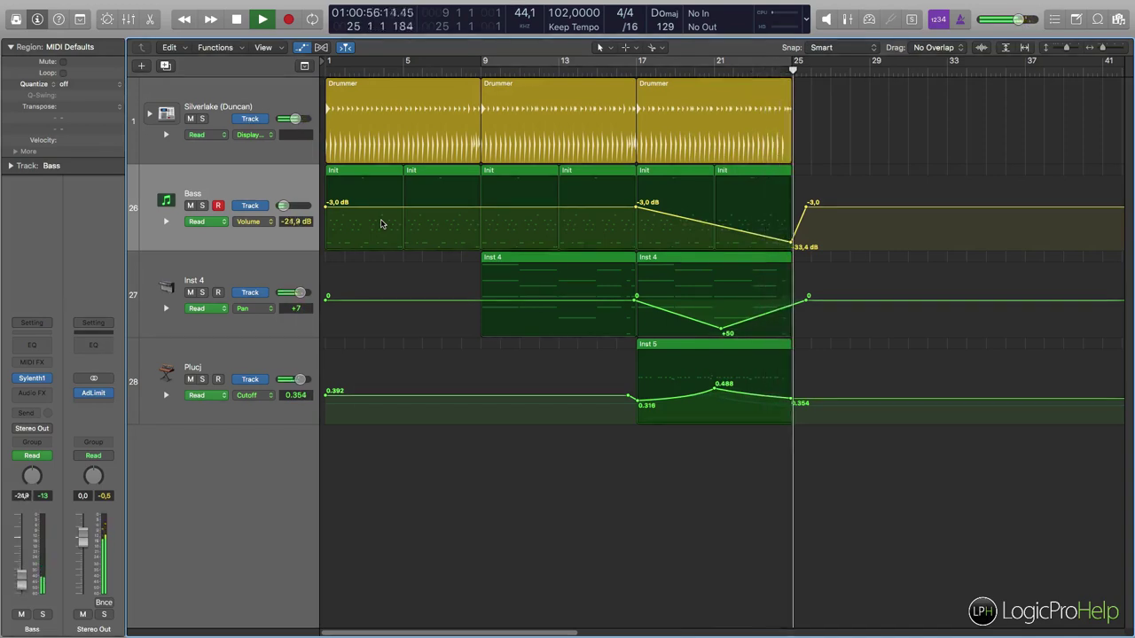
pyautogui.press('space')
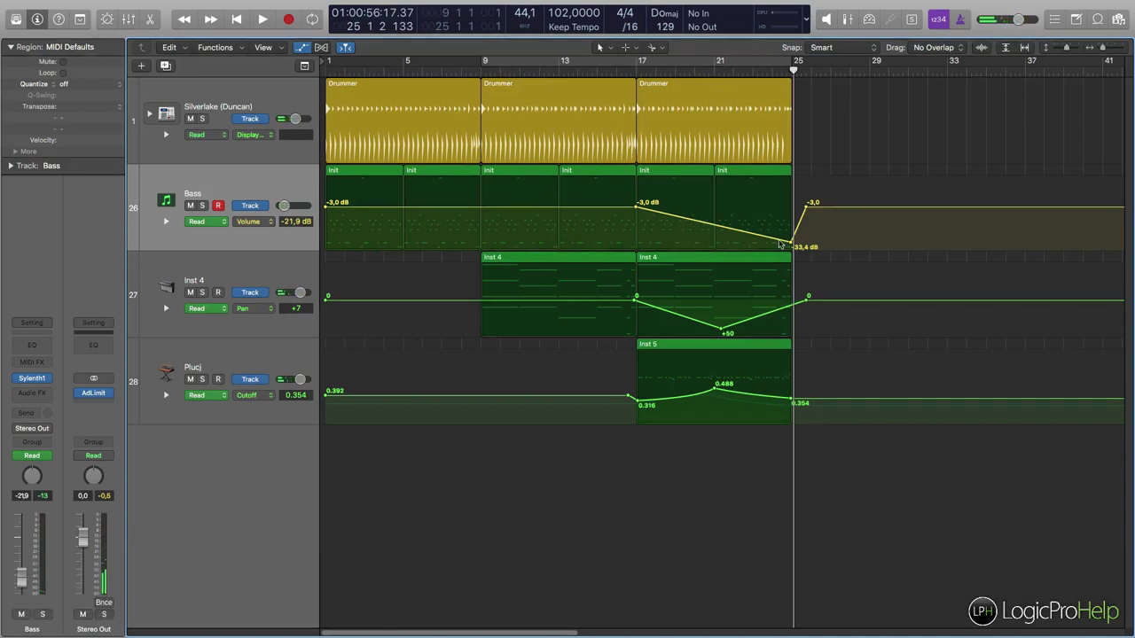
# Review the Bass and Inst 4 automation, and the Filter Env Decay and Cutoff automation on the Plucj track.
pyautogui.click(289, 184)
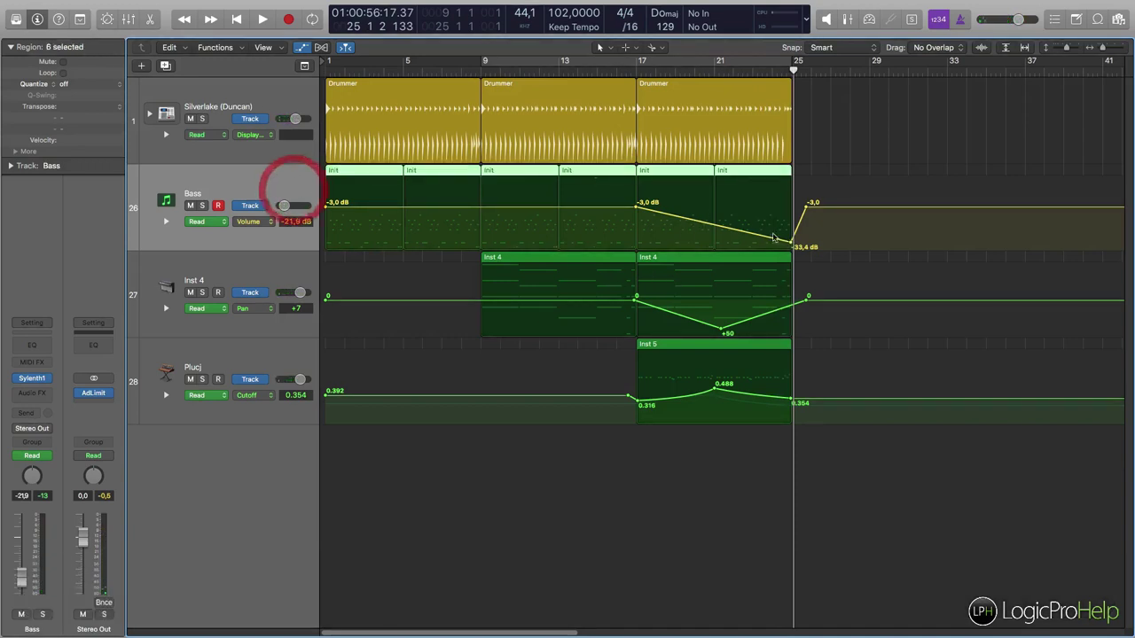
pyautogui.click(255, 262)
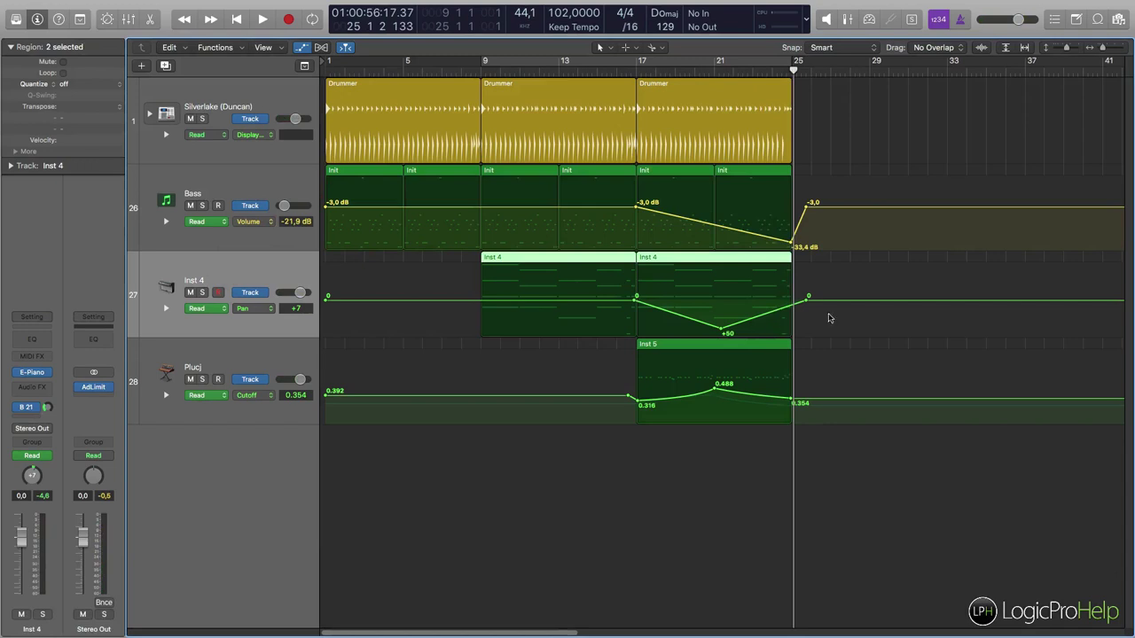
pyautogui.click(236, 363)
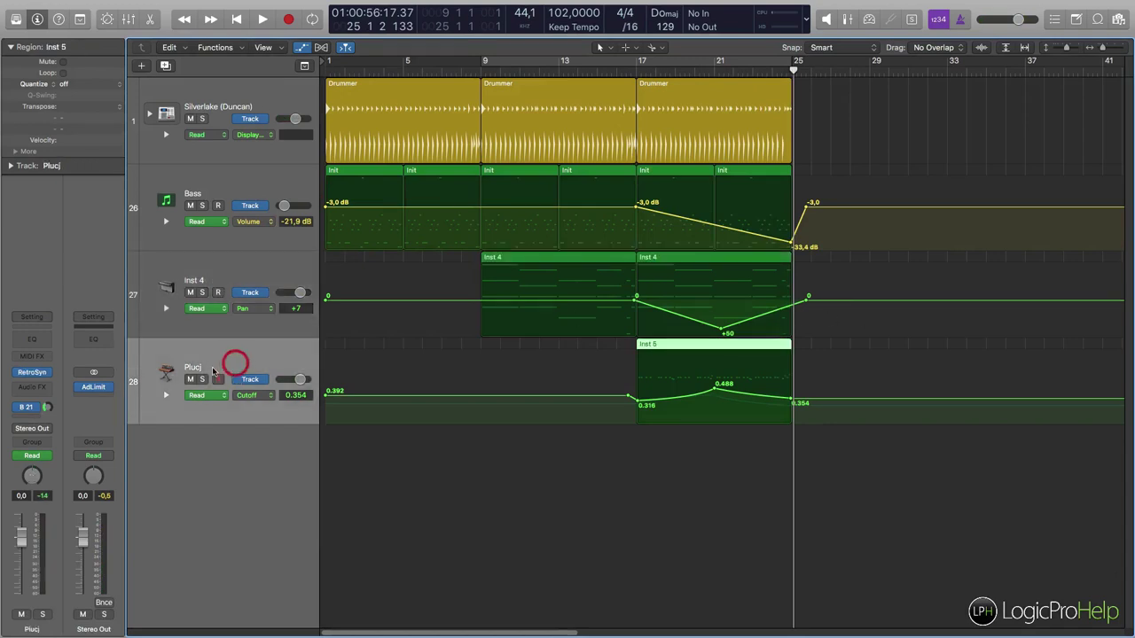
pyautogui.click(247, 395)
pyautogui.click(266, 399)
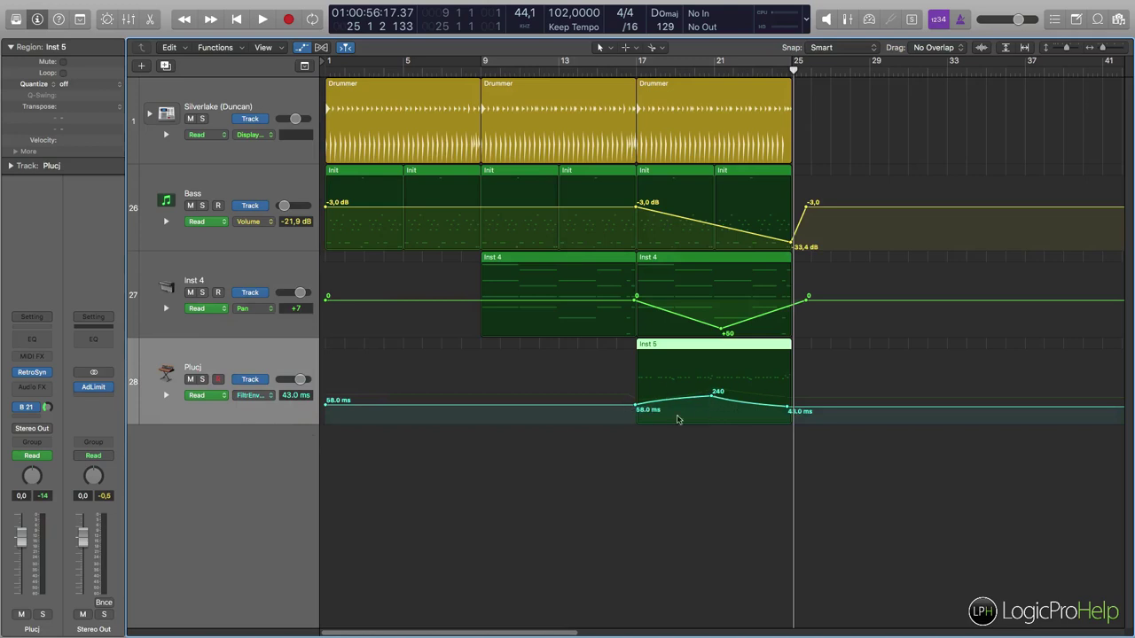
pyautogui.click(259, 399)
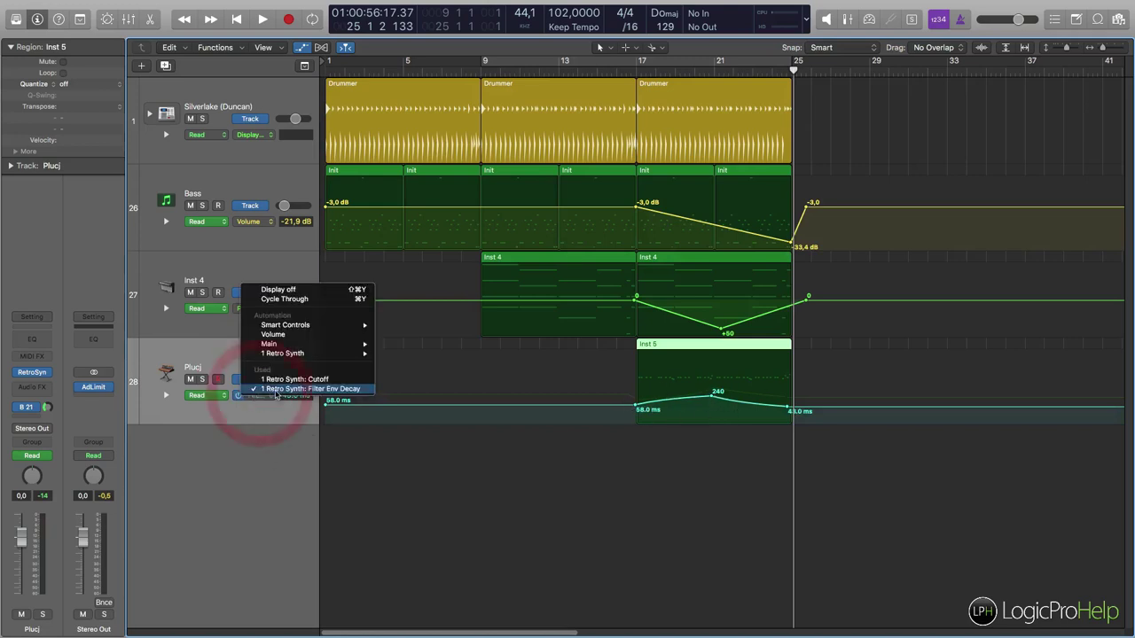
pyautogui.click(295, 379)
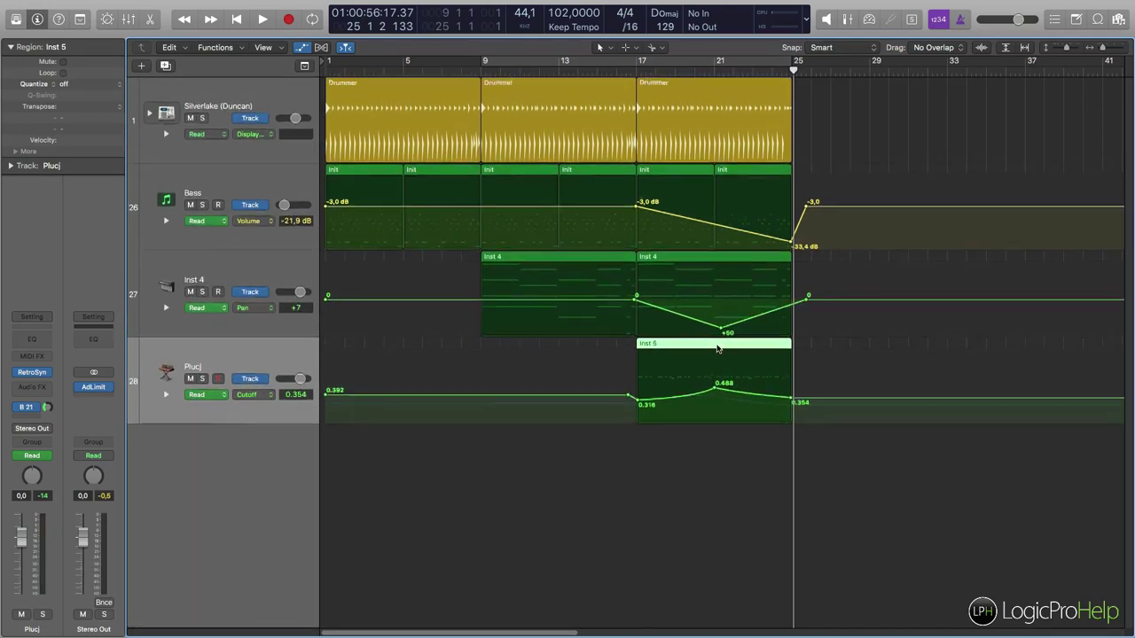
# Select and delete all Cutoff automation points on the Plucj track, and undo the deletion.
pyautogui.click(297, 398)
pyautogui.click(261, 432)
pyautogui.click(298, 398)
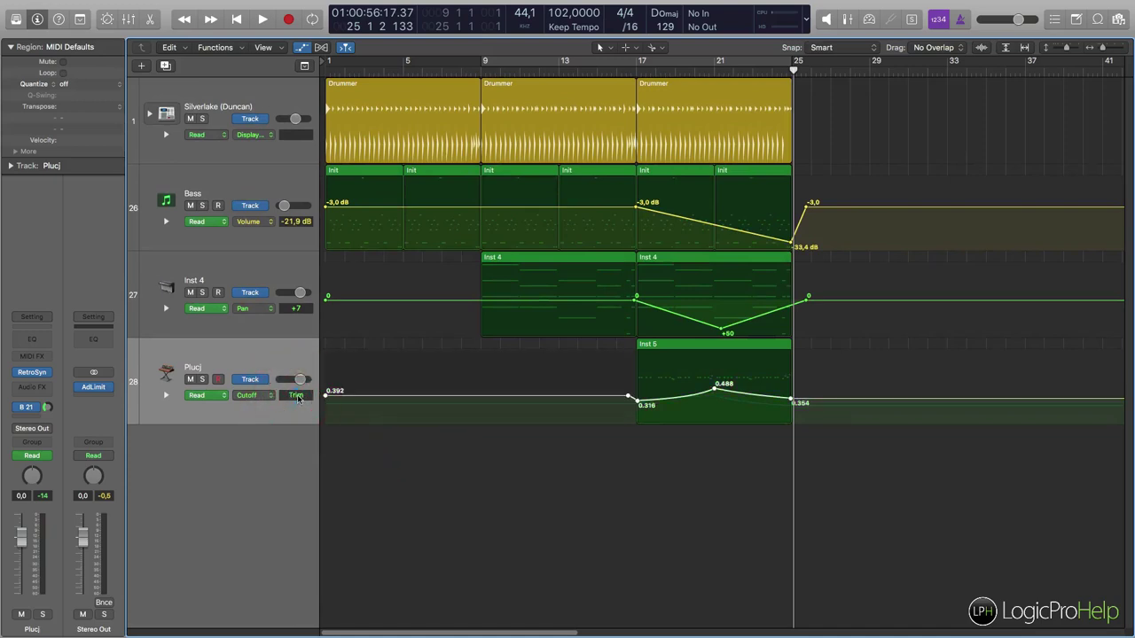
pyautogui.press('BackSpace')
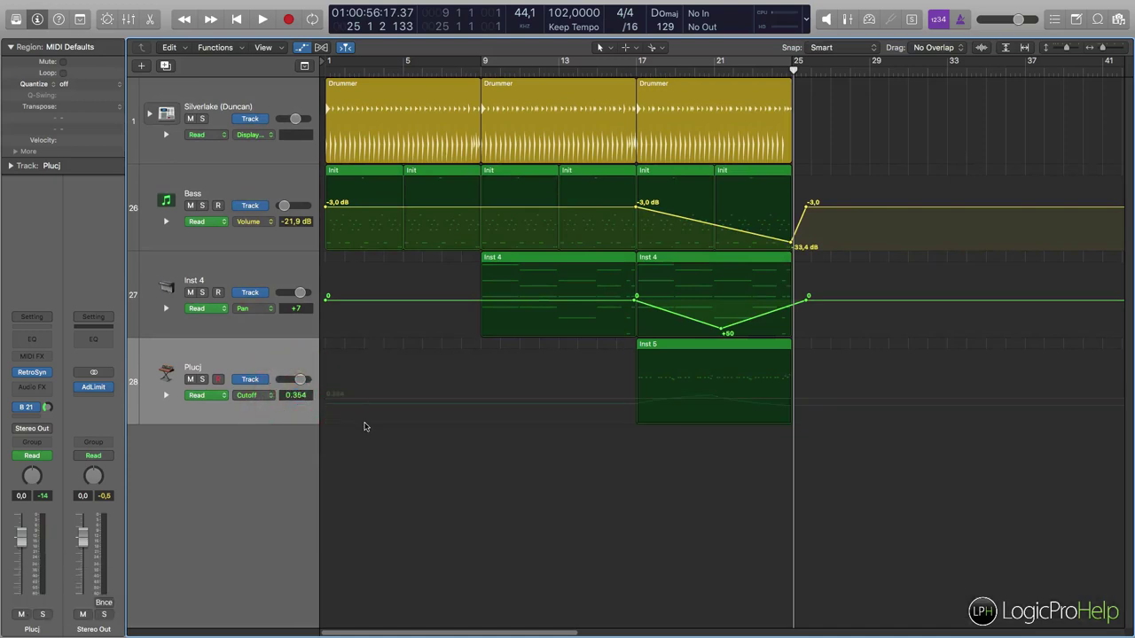
pyautogui.press('super+z')
pyautogui.click(511, 541)
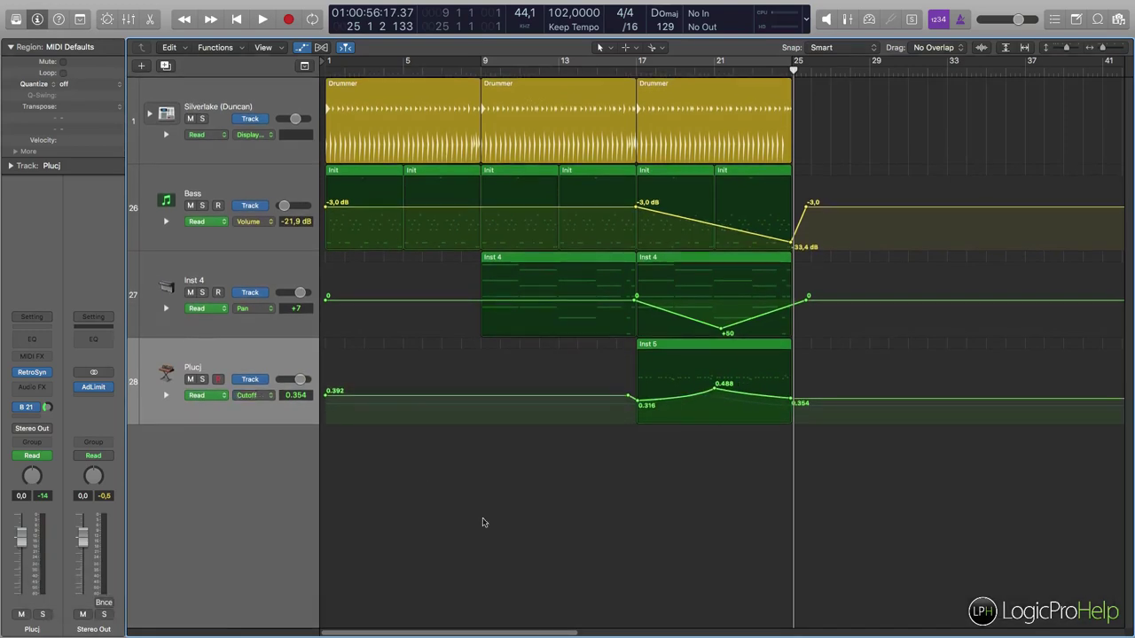
# Examine the available commands for deleting automation with the Plucj track selected.
pyautogui.hscroll(-2, 399, 533)
pyautogui.click(266, 353)
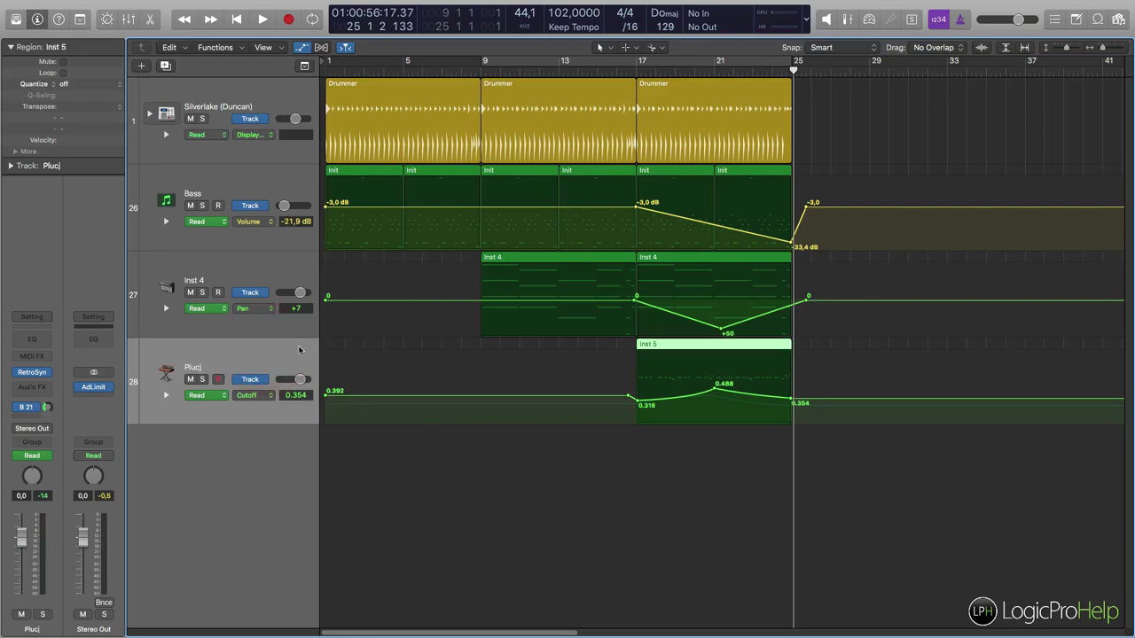
pyautogui.click(543, 485)
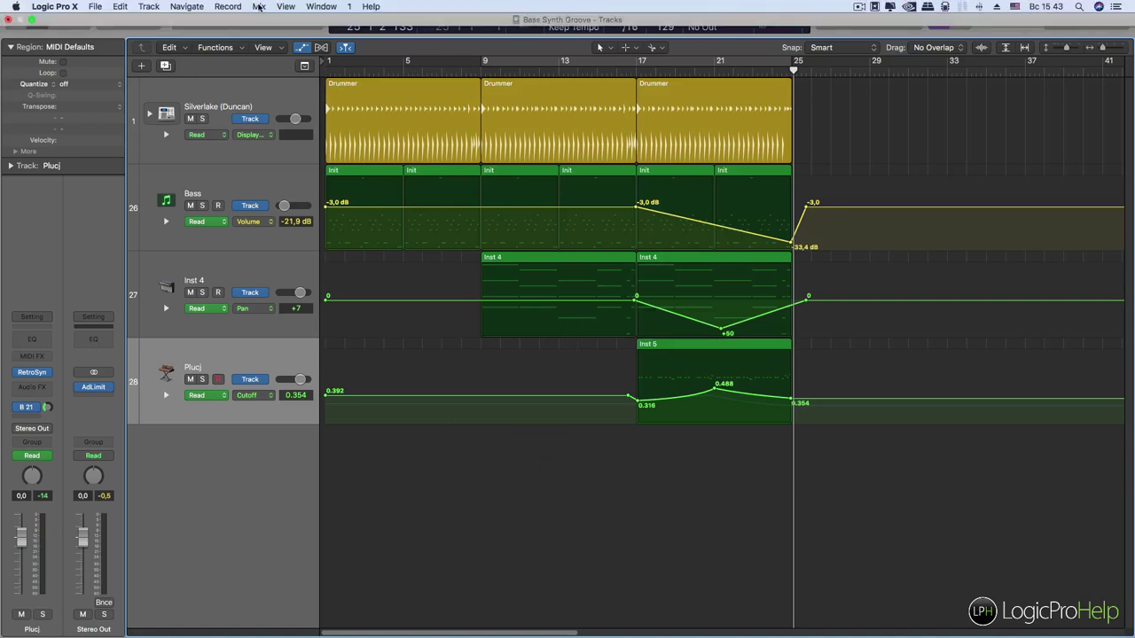
pyautogui.click(259, 6)
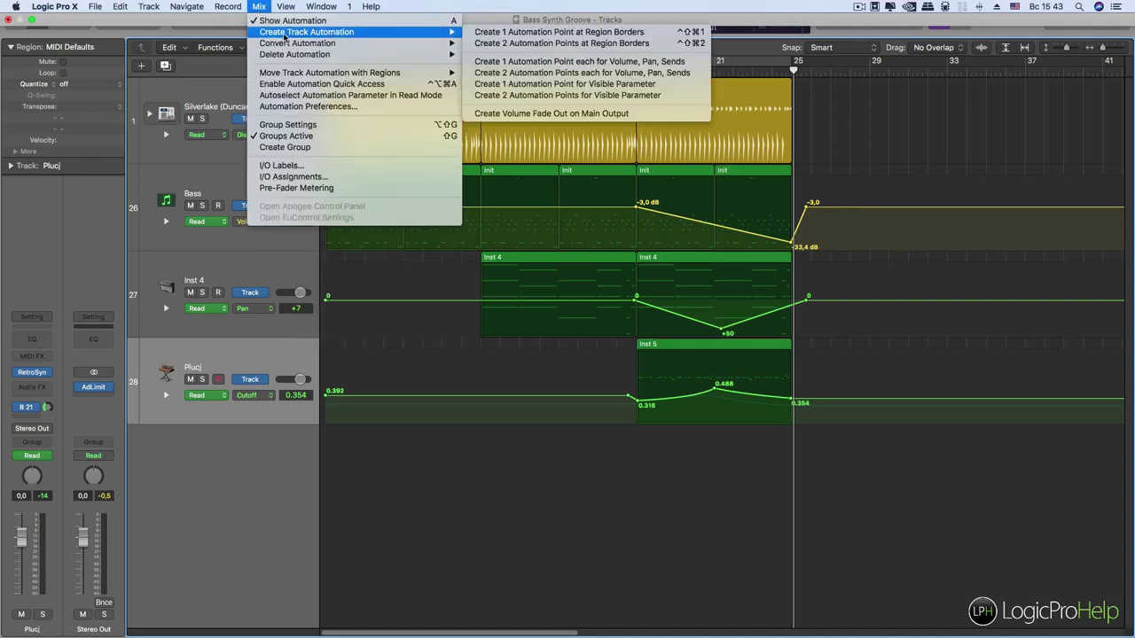
pyautogui.moveTo(296, 56)
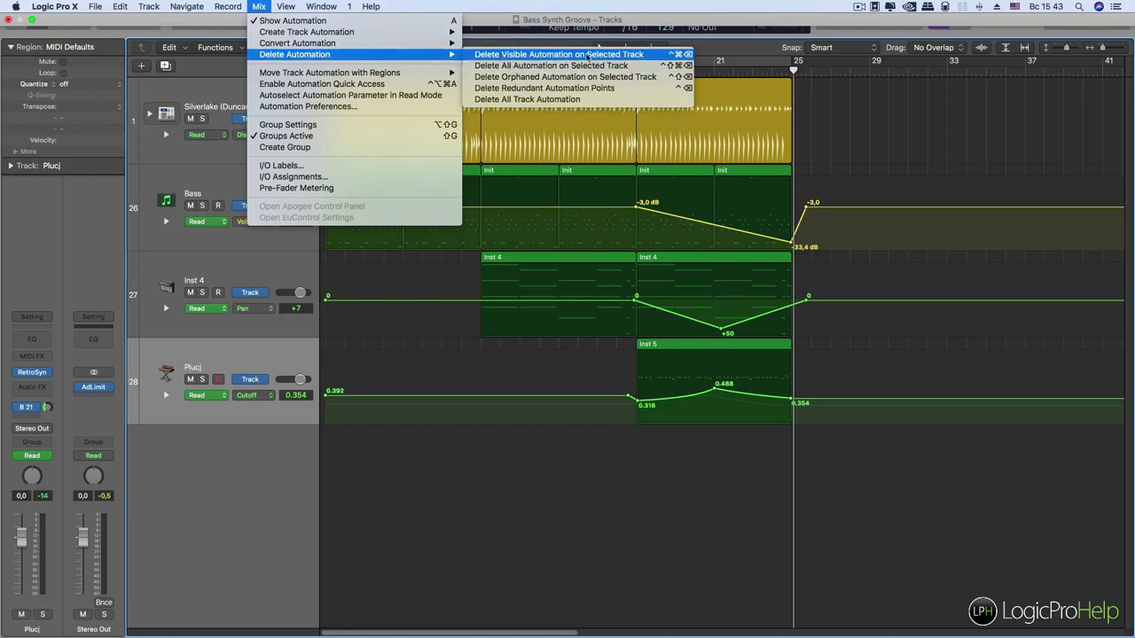
pyautogui.click(292, 464)
# Delete only the visible Cutoff automation on the Plucj track, after checking which automation parameters it uses.
pyautogui.click(238, 352)
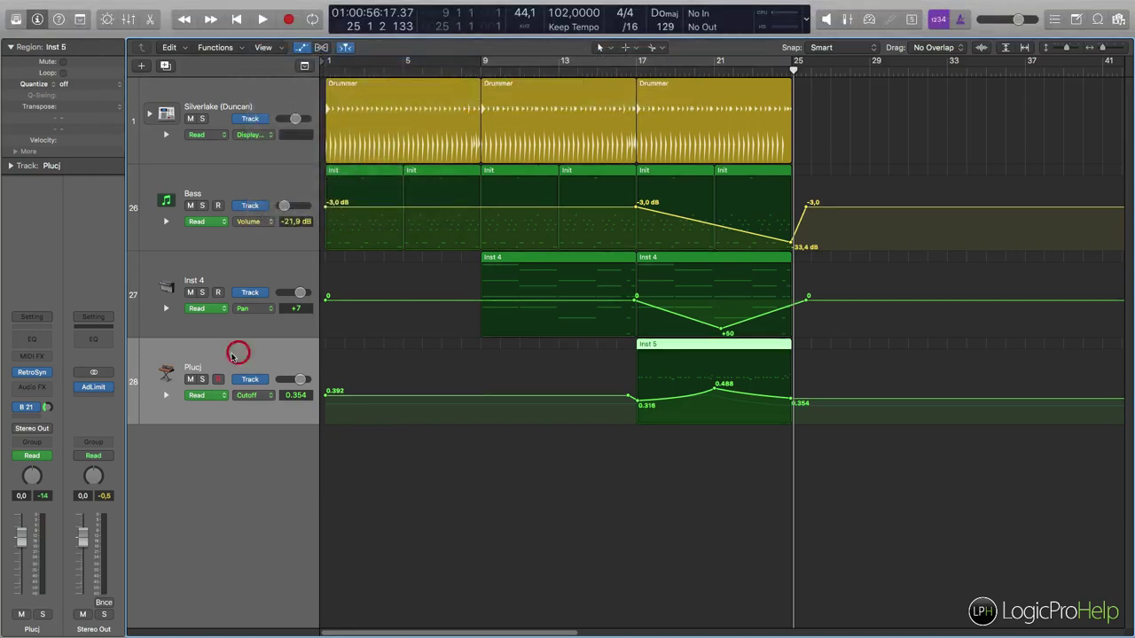
pyautogui.click(252, 397)
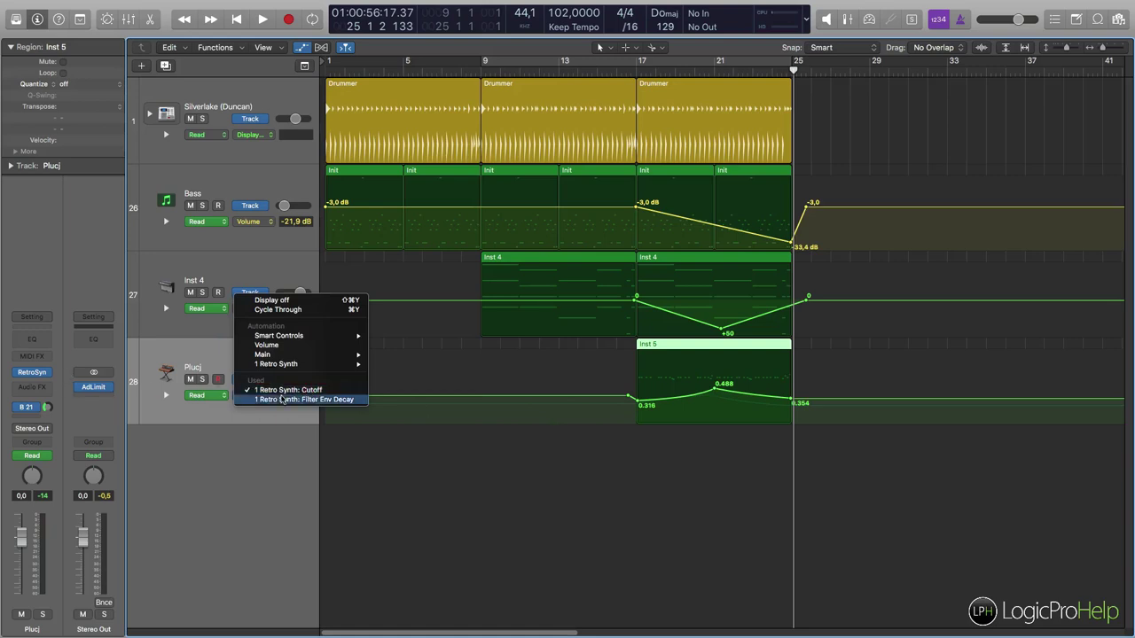
pyautogui.click(201, 349)
pyautogui.click(237, 351)
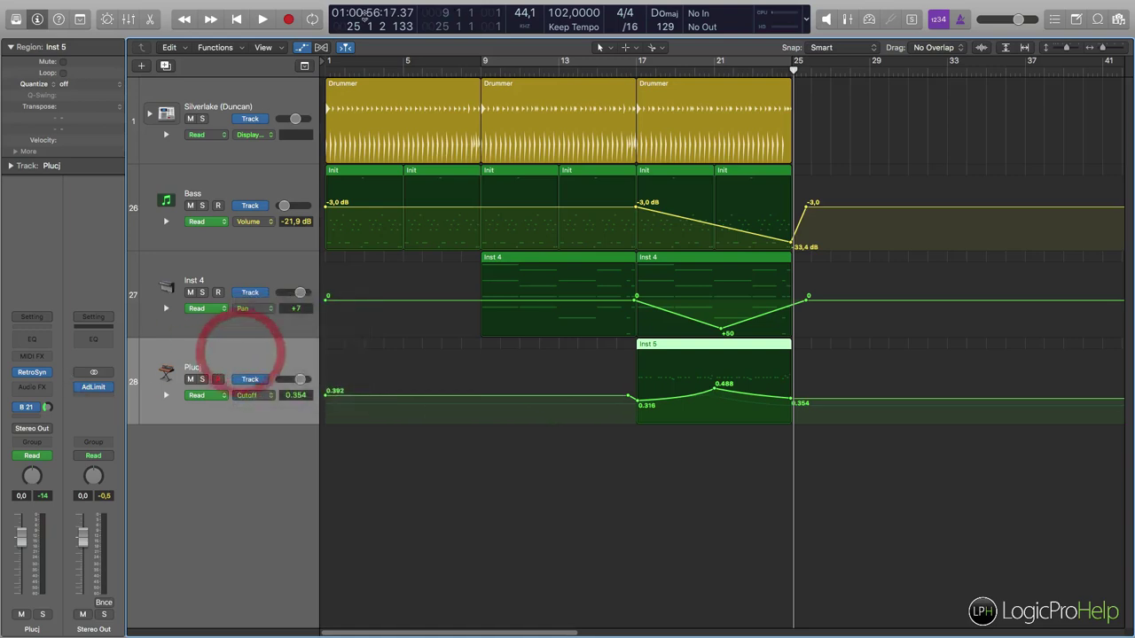
pyautogui.moveTo(315, 3)
pyautogui.click(259, 5)
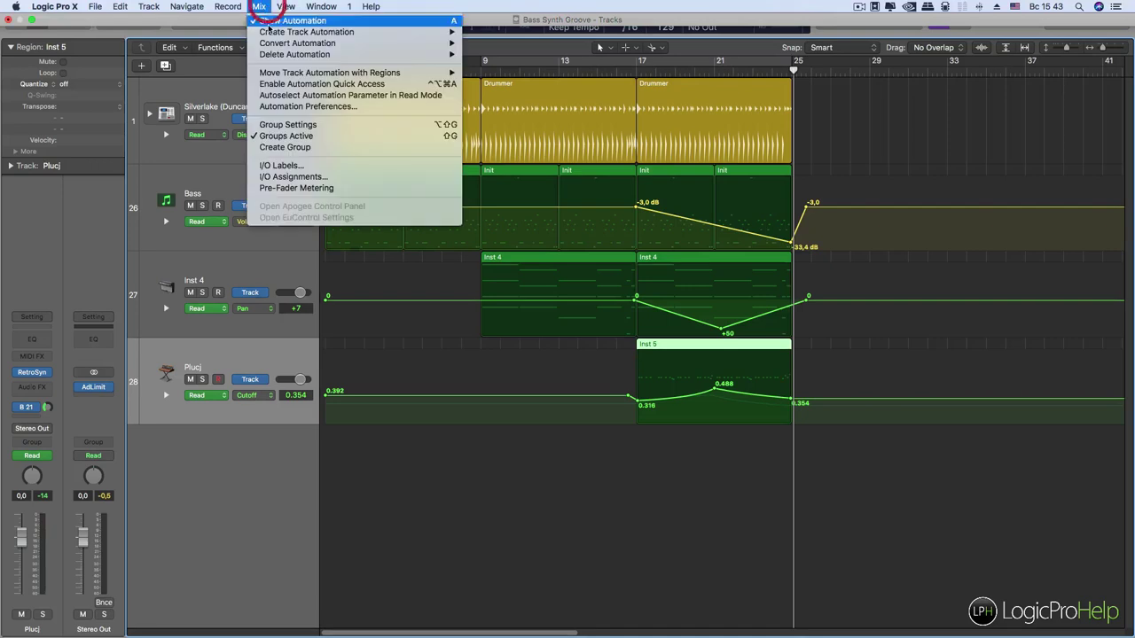
pyautogui.moveTo(425, 54)
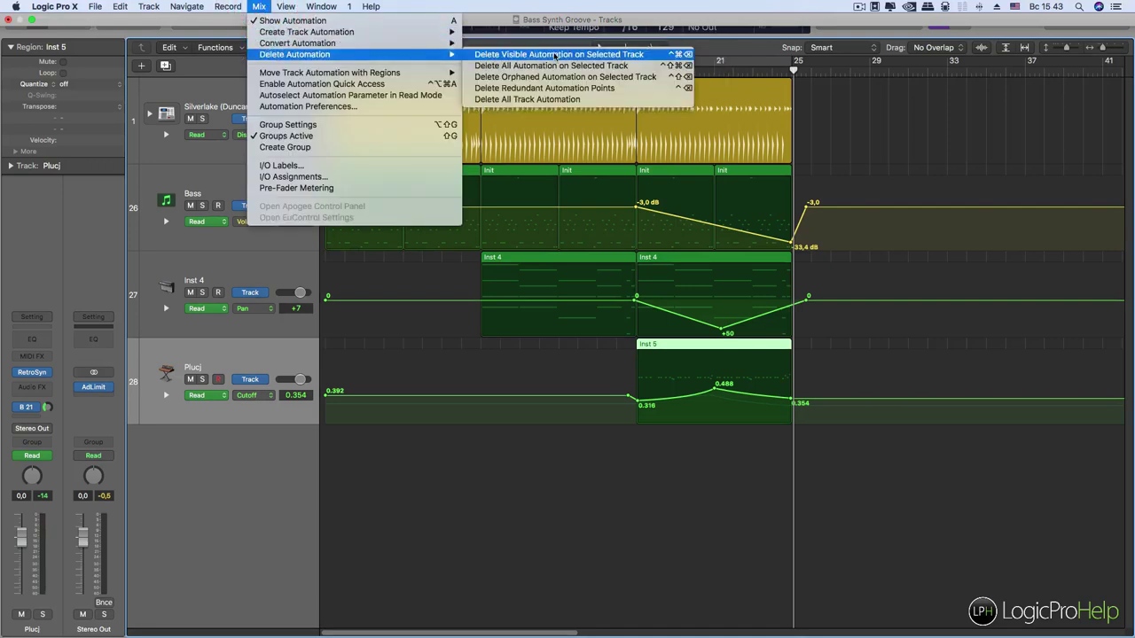
pyautogui.click(620, 55)
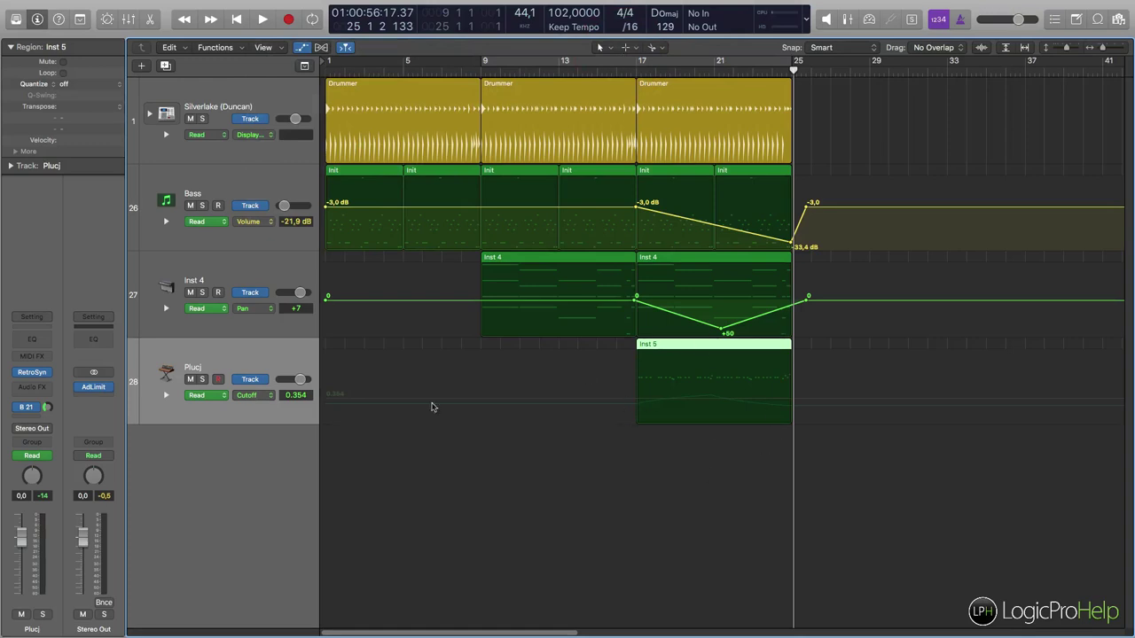
# Display the Plucj track's Filter Env Decay automation and undo the deletion of its Cutoff automation.
pyautogui.click(253, 396)
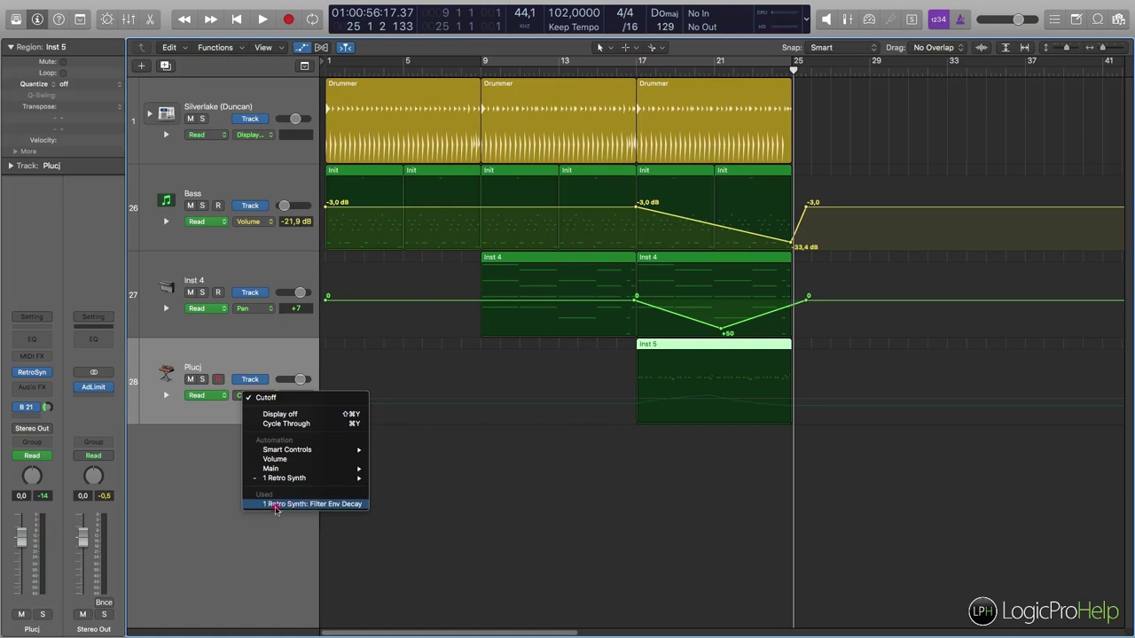
pyautogui.click(319, 504)
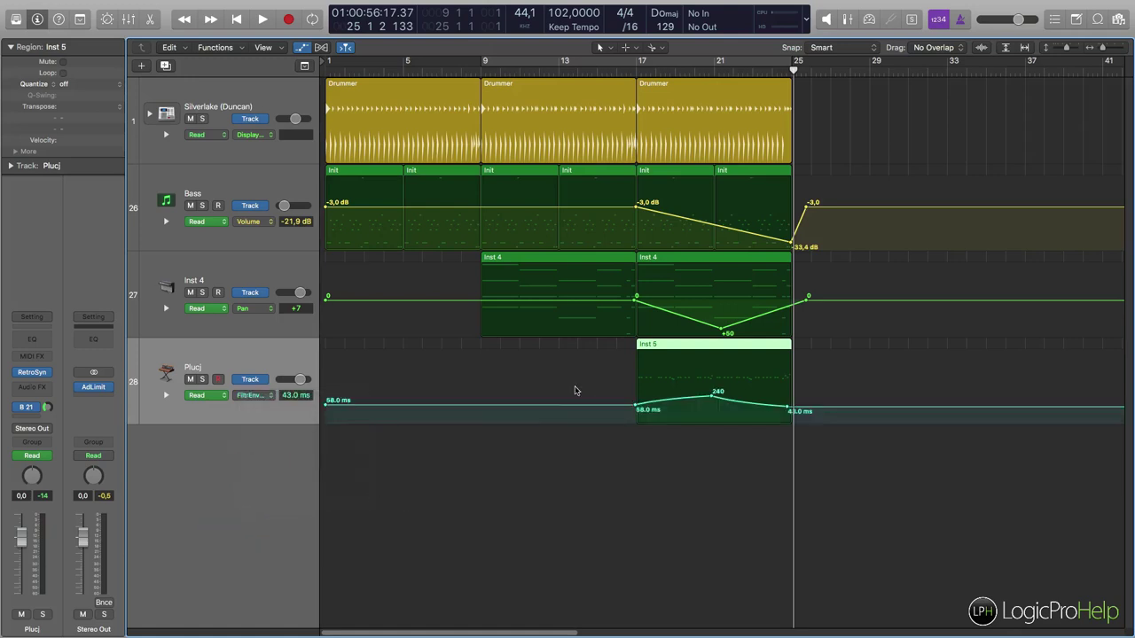
pyautogui.press('super+z')
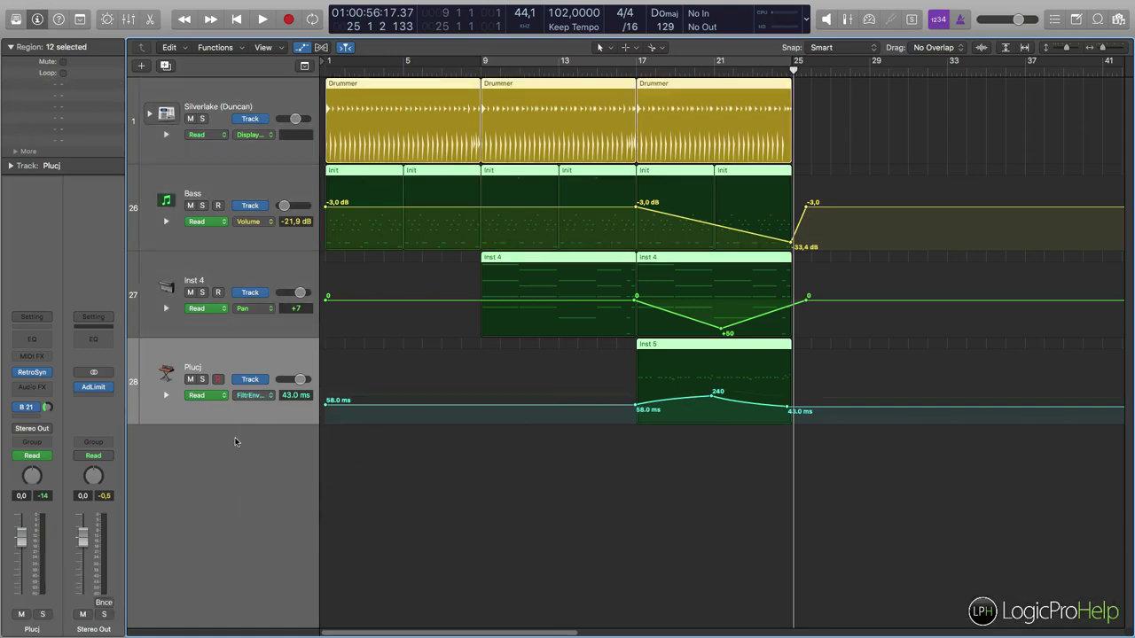
# Display the Plucj track's Cutoff automation and deselect all regions.
pyautogui.click(250, 395)
pyautogui.click(261, 381)
pyautogui.click(471, 491)
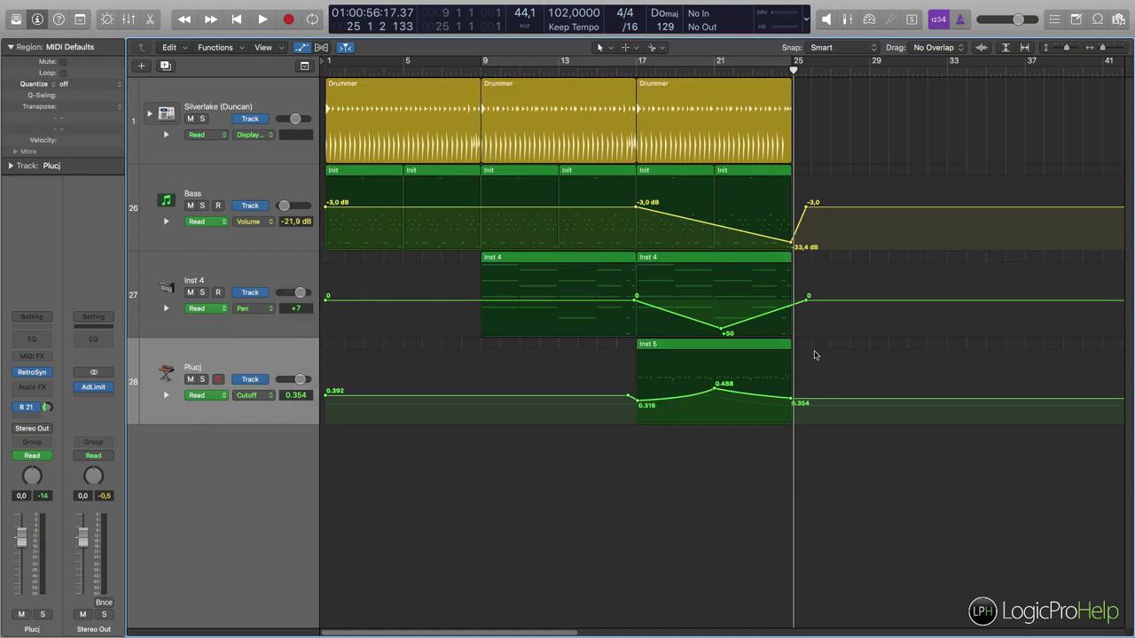
# Delete all track automation in the project.
pyautogui.moveTo(335, 6)
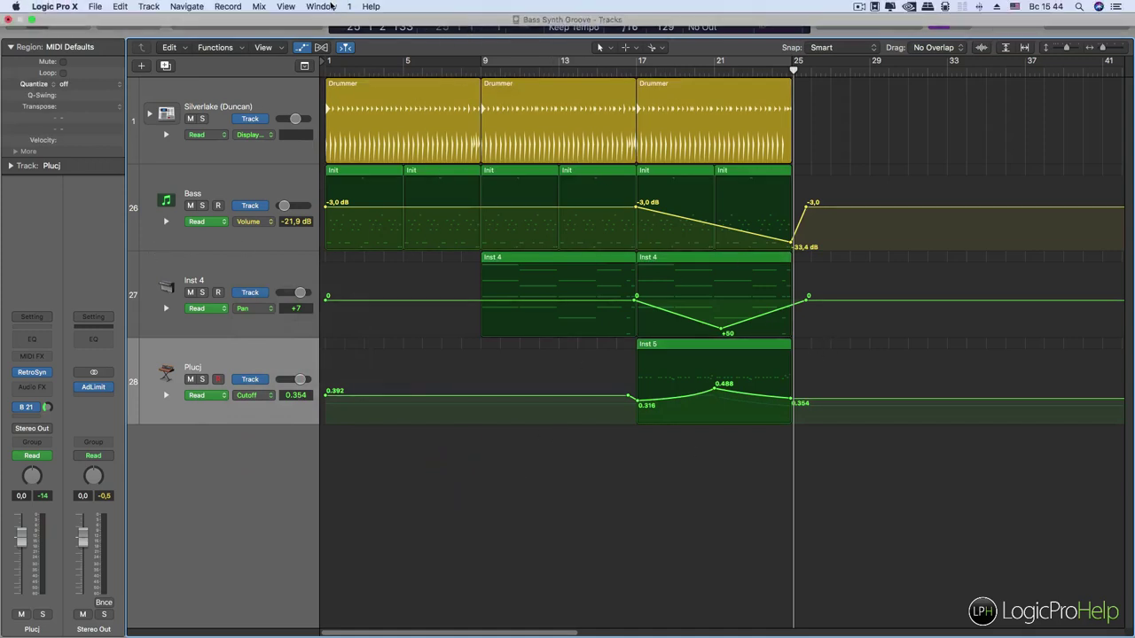
pyautogui.click(259, 6)
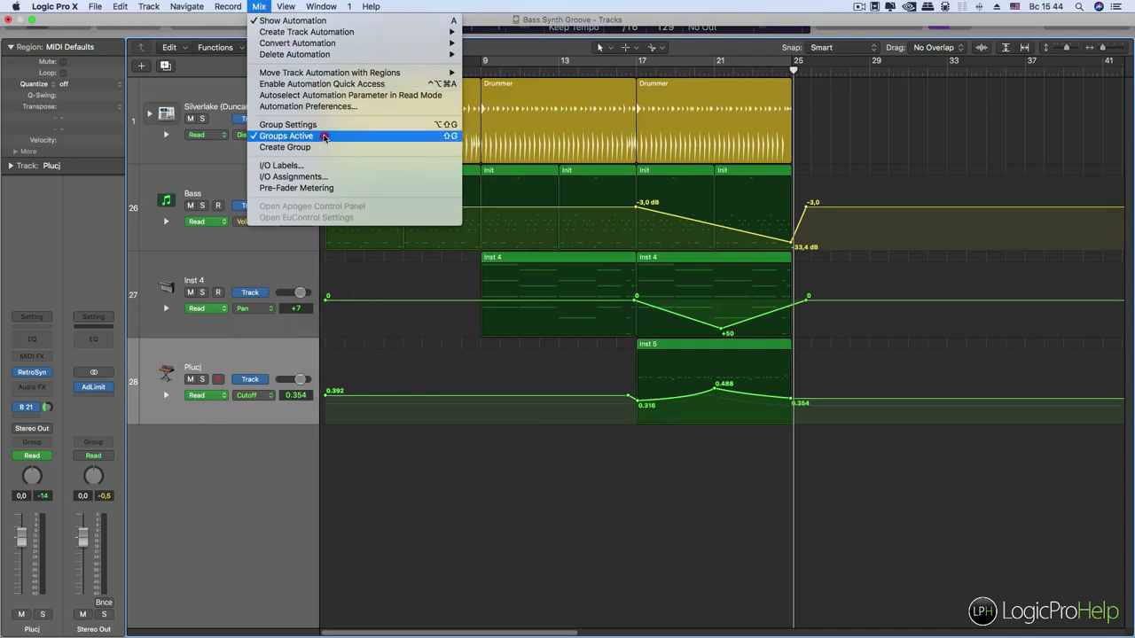
pyautogui.moveTo(448, 54)
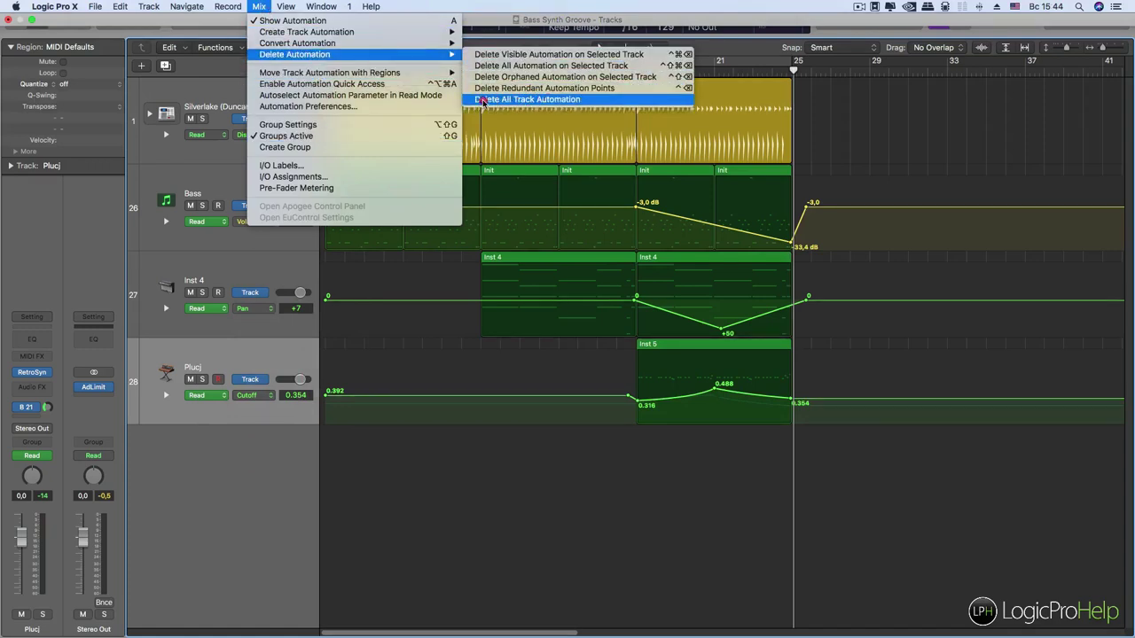
pyautogui.click(648, 102)
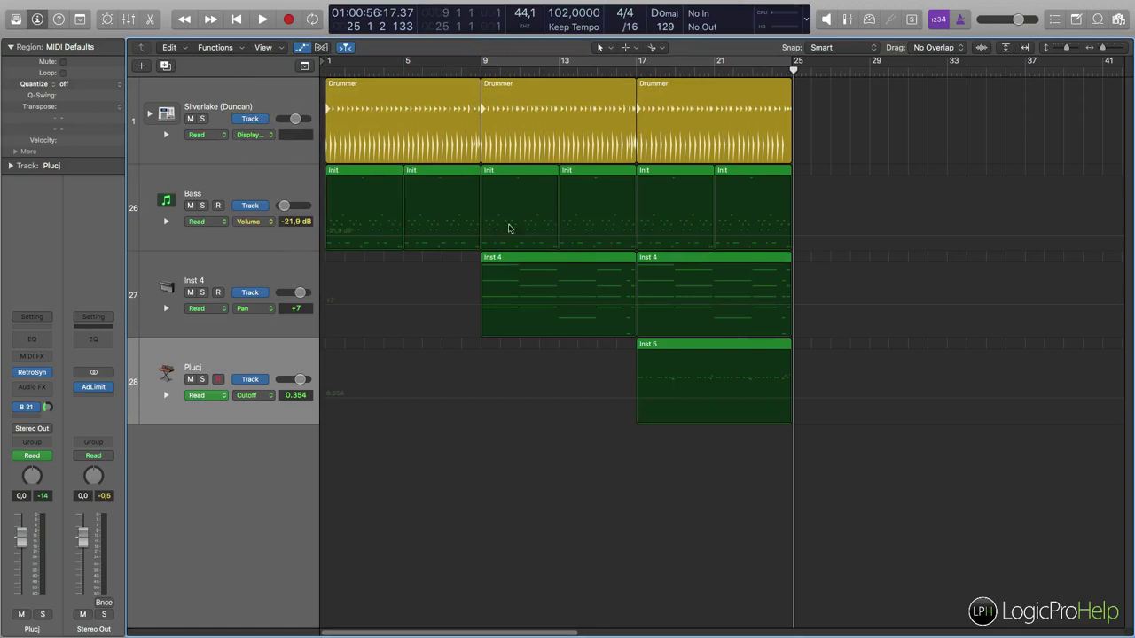
# Select the Bass track, nudge the playhead near bar 25, and undo the deletion of all track automation.
pyautogui.hscroll(-2, 873, 349)
pyautogui.click(279, 175)
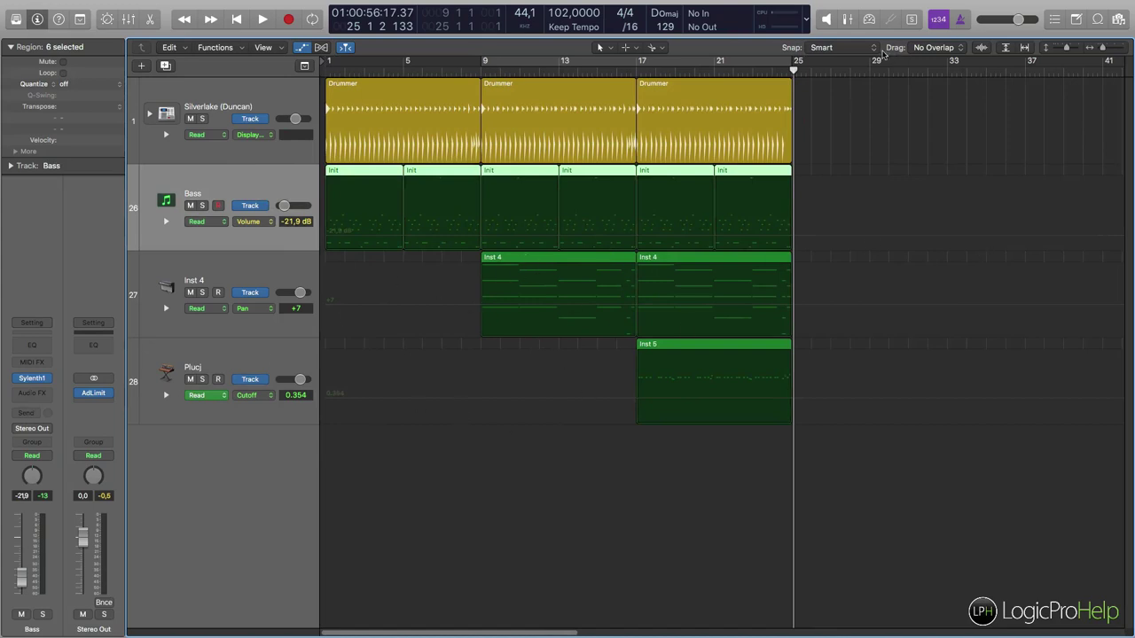
pyautogui.click(794, 71)
pyautogui.moveTo(796, 72)
pyautogui.mouseDown()
pyautogui.moveTo(780, 74)
pyautogui.moveTo(791, 74)
pyautogui.mouseUp()
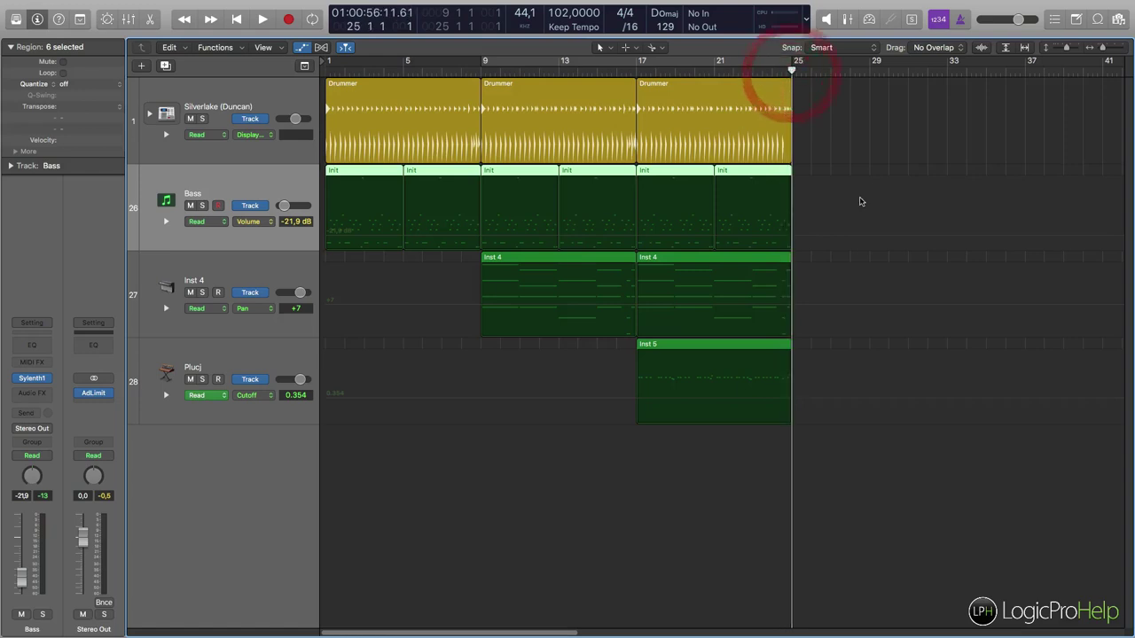
pyautogui.hotkey('ctrl', 'z')
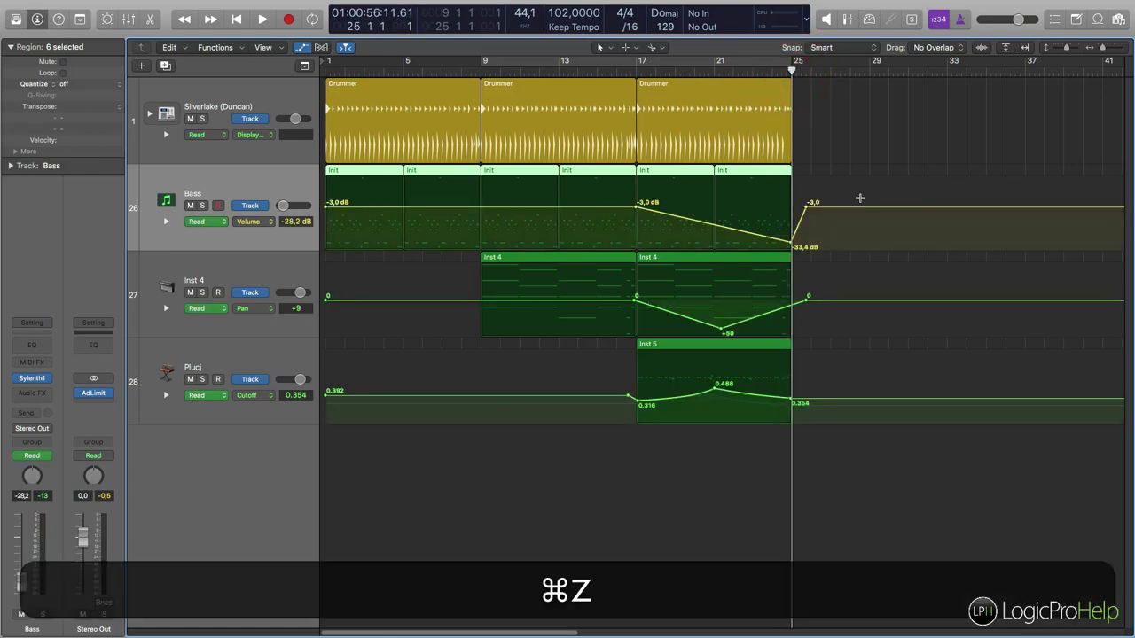
# Move the playhead to bar 23 and add a -20,2 dB volume point on Bass and a +31 pan point on Inst 4 there.
pyautogui.moveTo(794, 71); pyautogui.dragTo(753, 83)
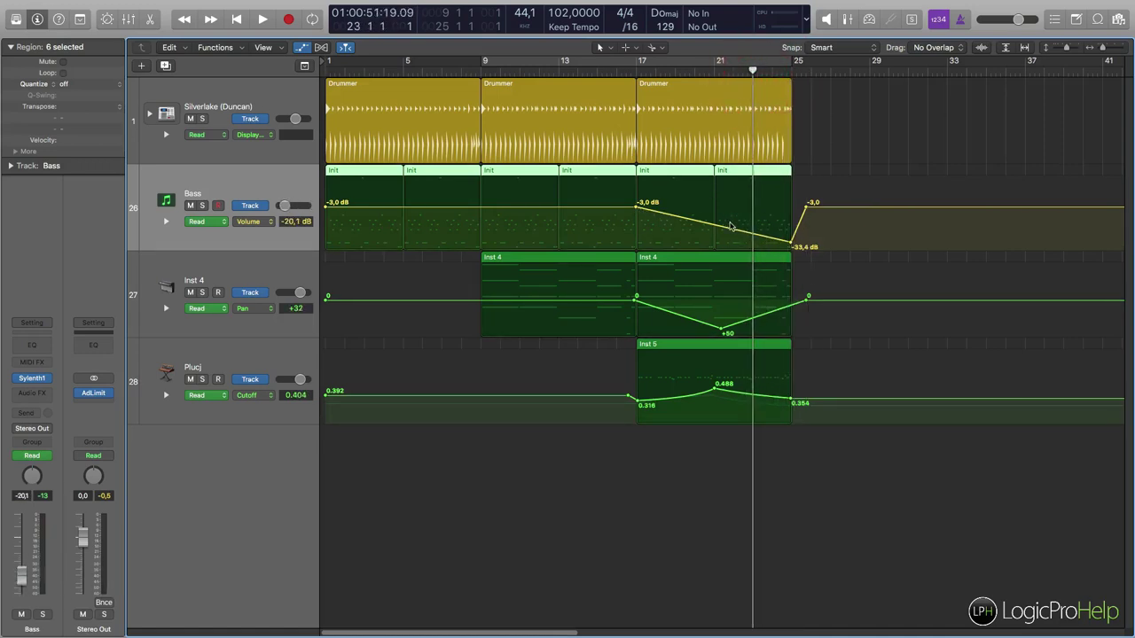
pyautogui.click(753, 235)
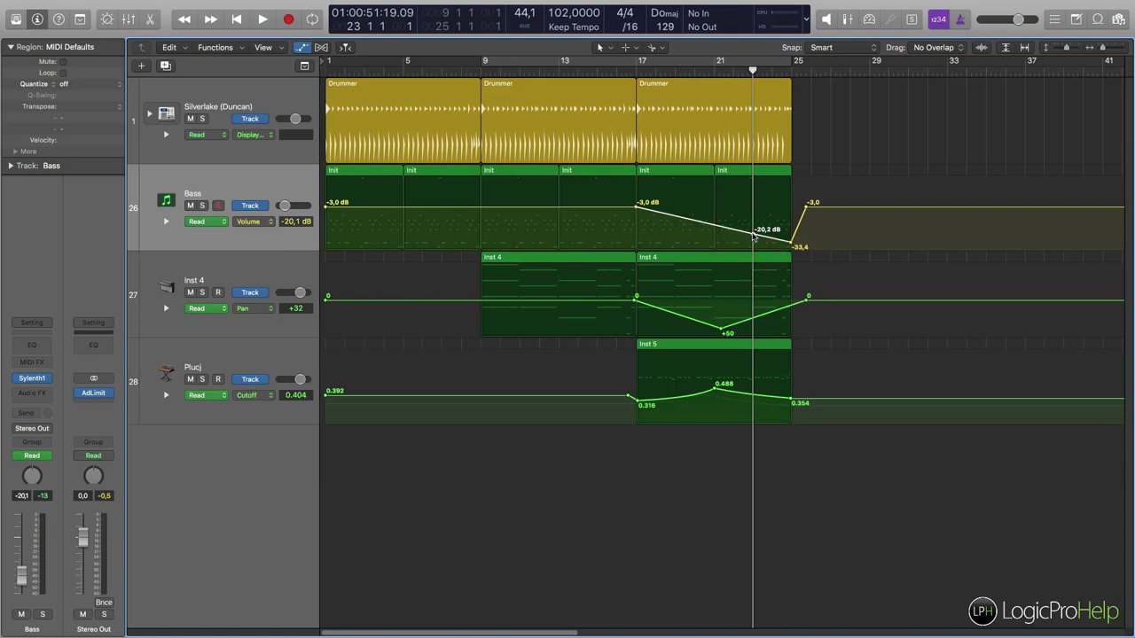
pyautogui.click(752, 319)
# Scrub the playhead through the arrangement to compare the automated track values, and return it to the project start.
pyautogui.moveTo(753, 70)
pyautogui.mouseDown()
pyautogui.moveTo(716, 70)
pyautogui.moveTo(753, 70)
pyautogui.mouseUp()
pyautogui.moveTo(753, 70); pyautogui.dragTo(780, 94)
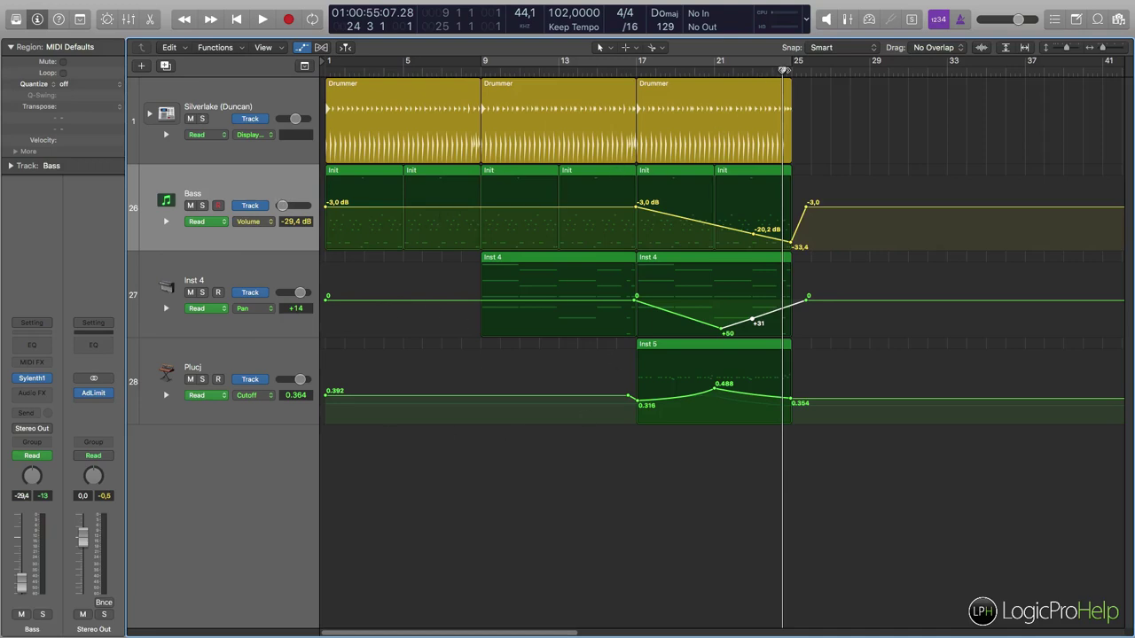
pyautogui.moveTo(783, 70); pyautogui.dragTo(41, 157)
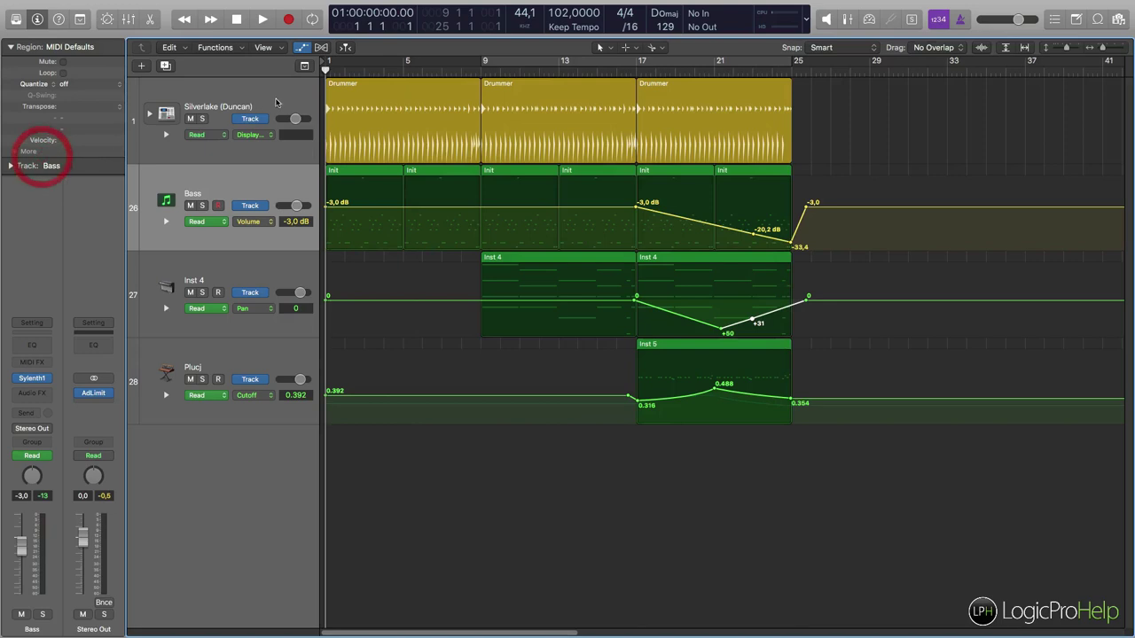
pyautogui.moveTo(326, 71); pyautogui.dragTo(418, 71)
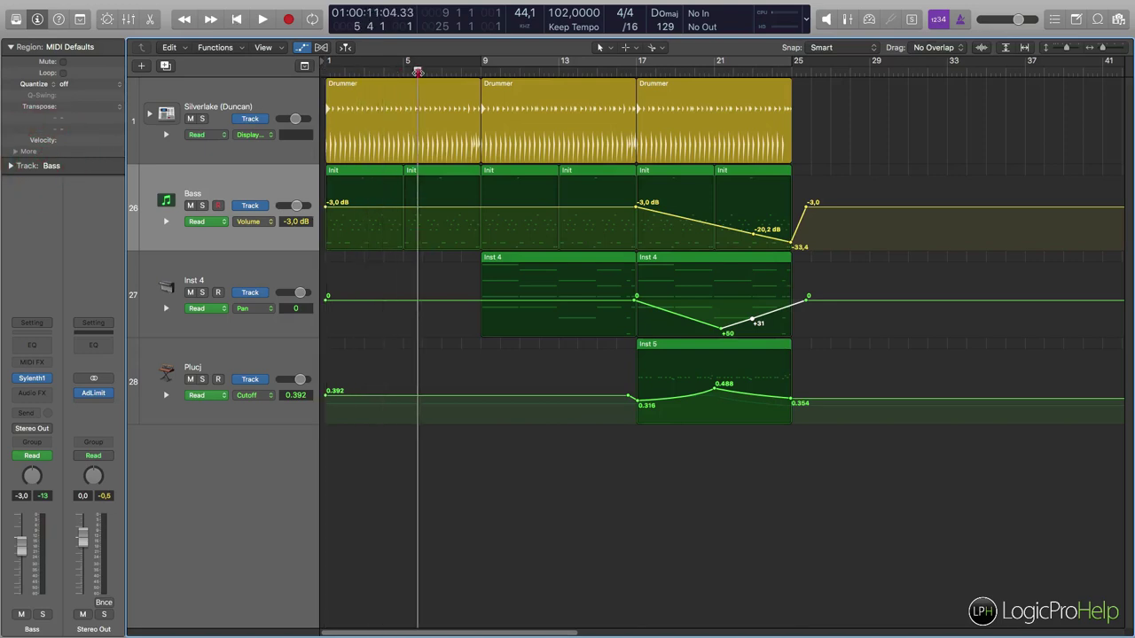
pyautogui.press('Return')
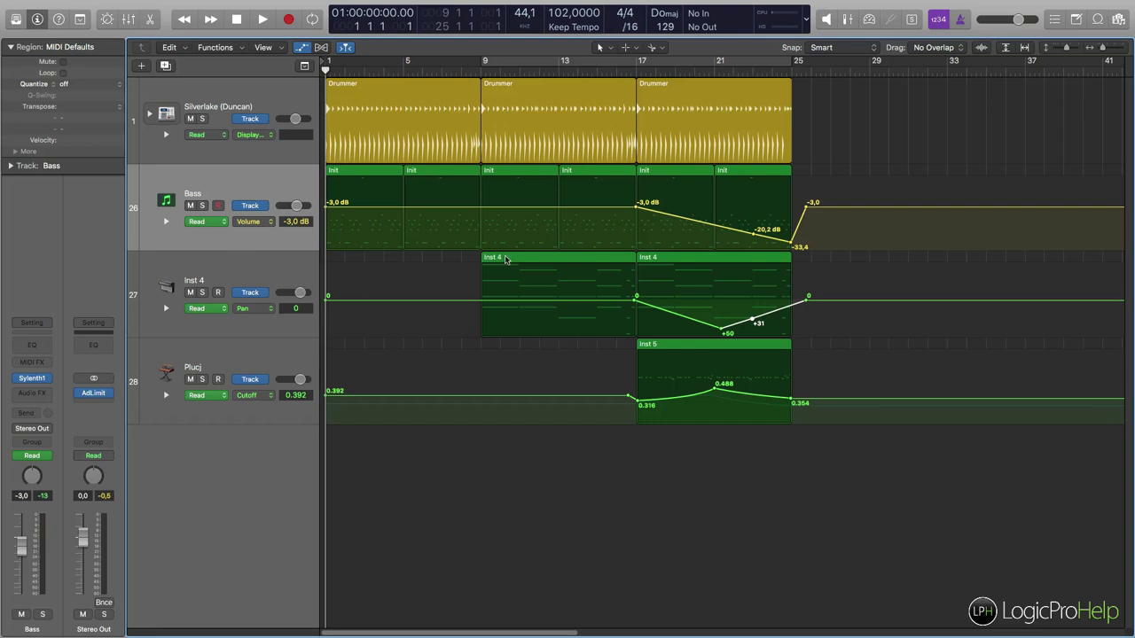
# Try a Bass volume fade-in from -∞ dB at the start to -3,0 dB near bar 9, and restore the start point to -3,0 dB.
pyautogui.click(477, 205)
pyautogui.moveTo(329, 207); pyautogui.dragTo(299, 288)
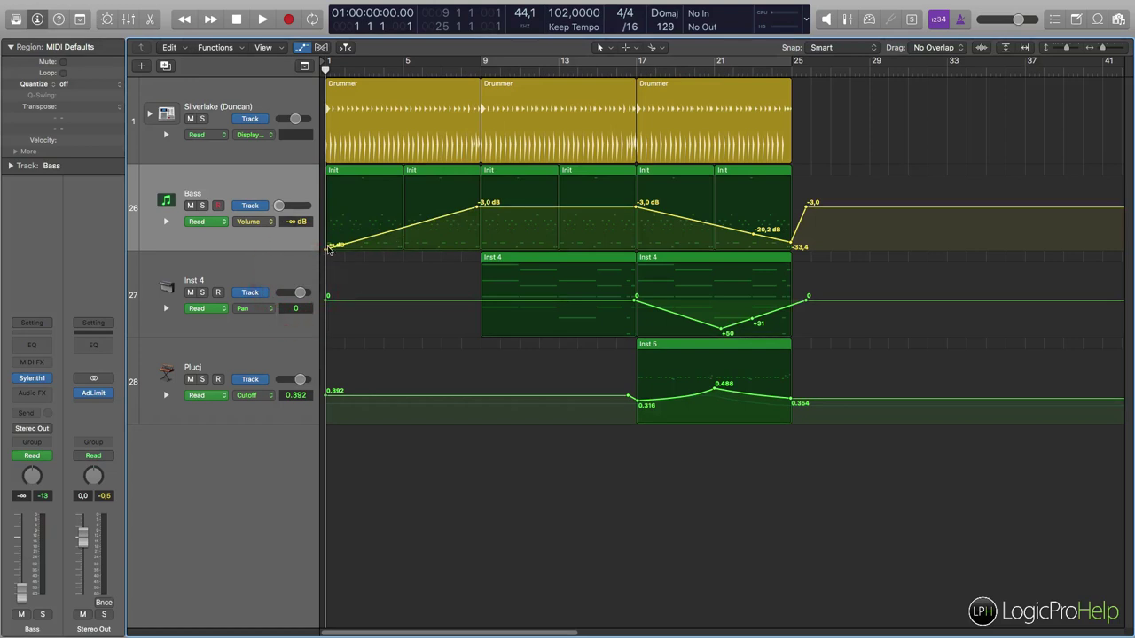
pyautogui.click(325, 246)
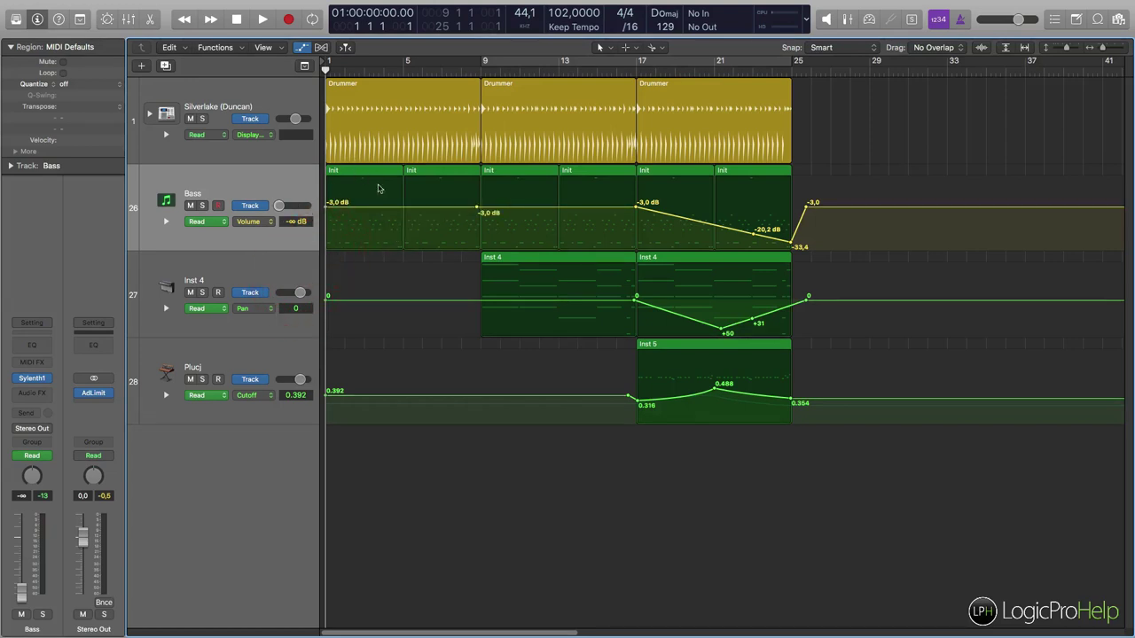
# Shape the Inst 4 pan automation with points at 0 near bar 9, -23 near bar 13 and +29 near bar 17.
pyautogui.hscroll(4, 378, 360)
pyautogui.hscroll(-4, 378, 360)
pyautogui.click(557, 300)
pyautogui.click(492, 303)
pyautogui.moveTo(557, 305); pyautogui.dragTo(587, 308)
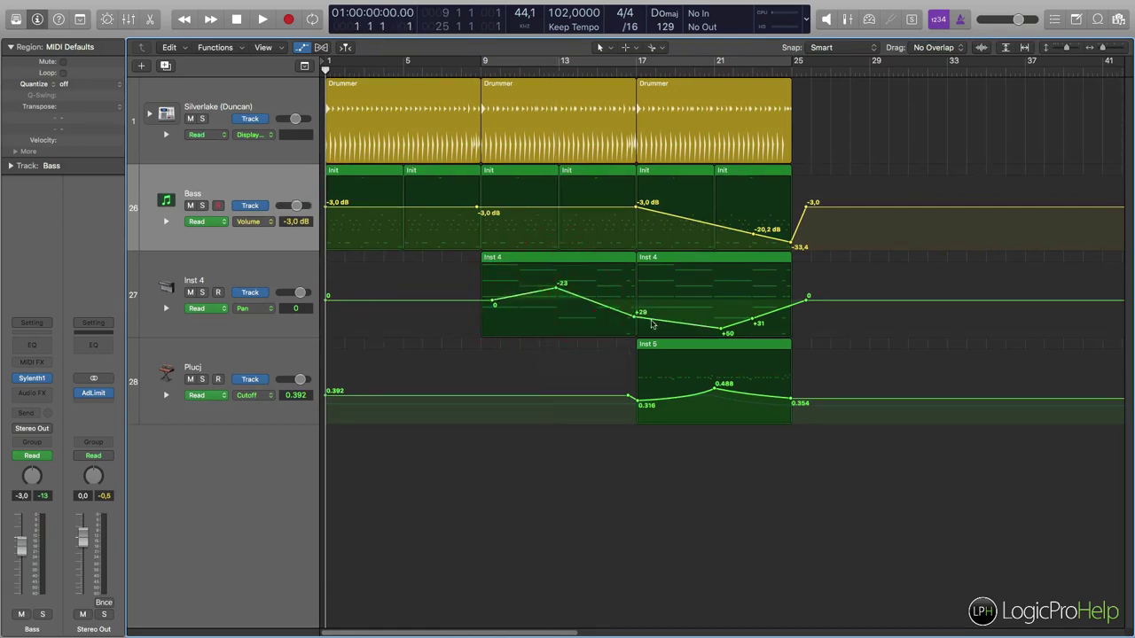
# Keep the playhead at the project start and delete all track automation across the project.
pyautogui.moveTo(328, 74); pyautogui.dragTo(294, 88)
pyautogui.moveTo(324, 5)
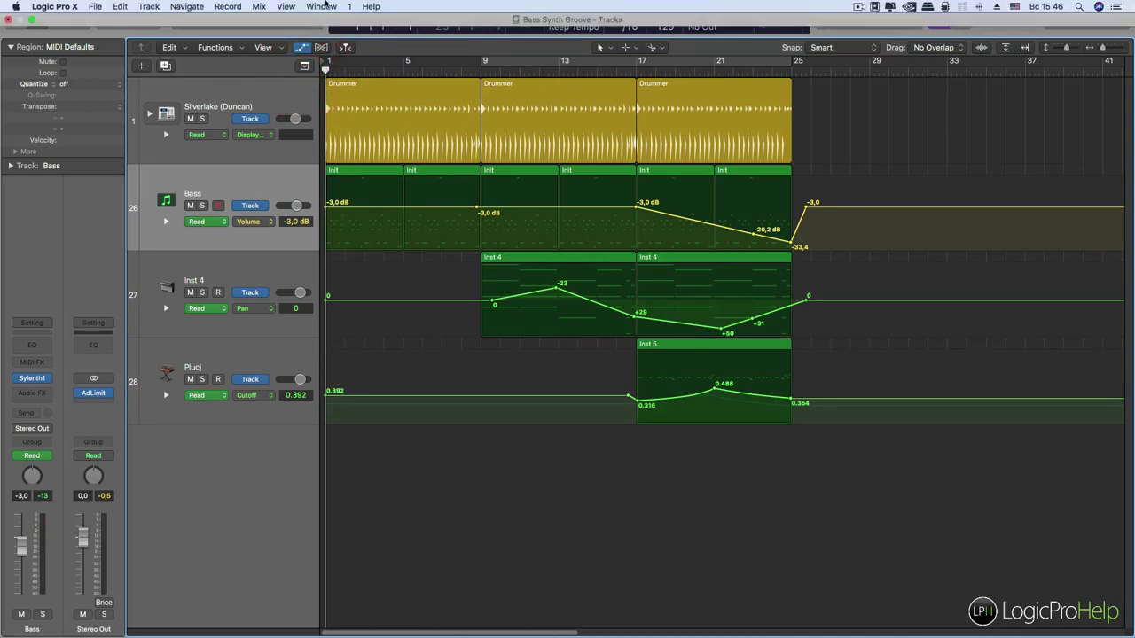
pyautogui.click(260, 6)
pyautogui.moveTo(372, 56)
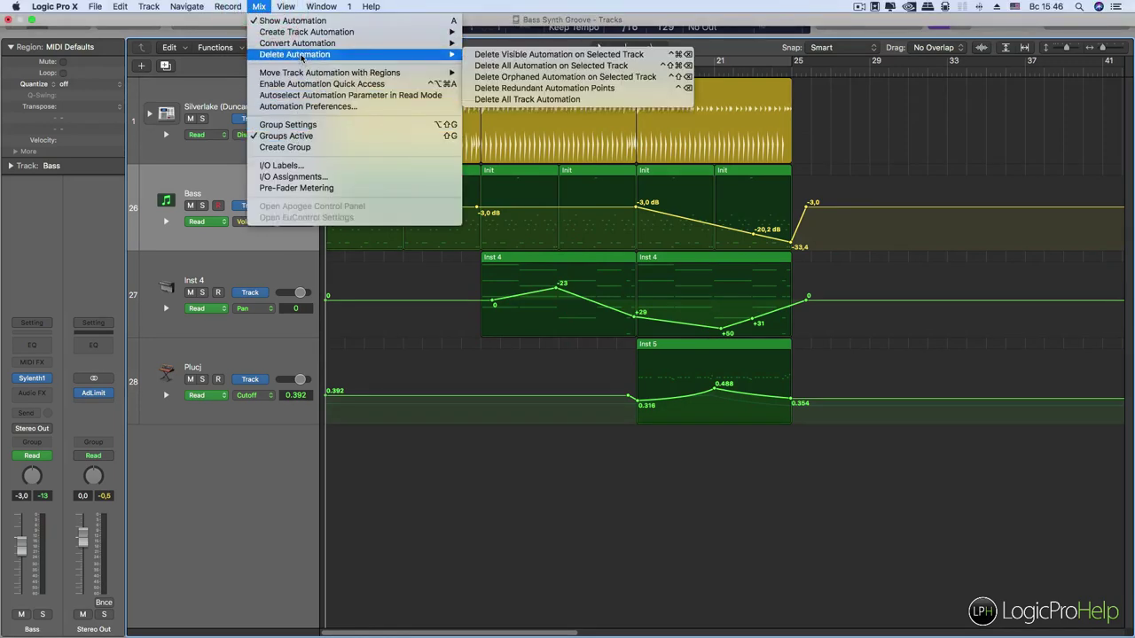
pyautogui.click(556, 100)
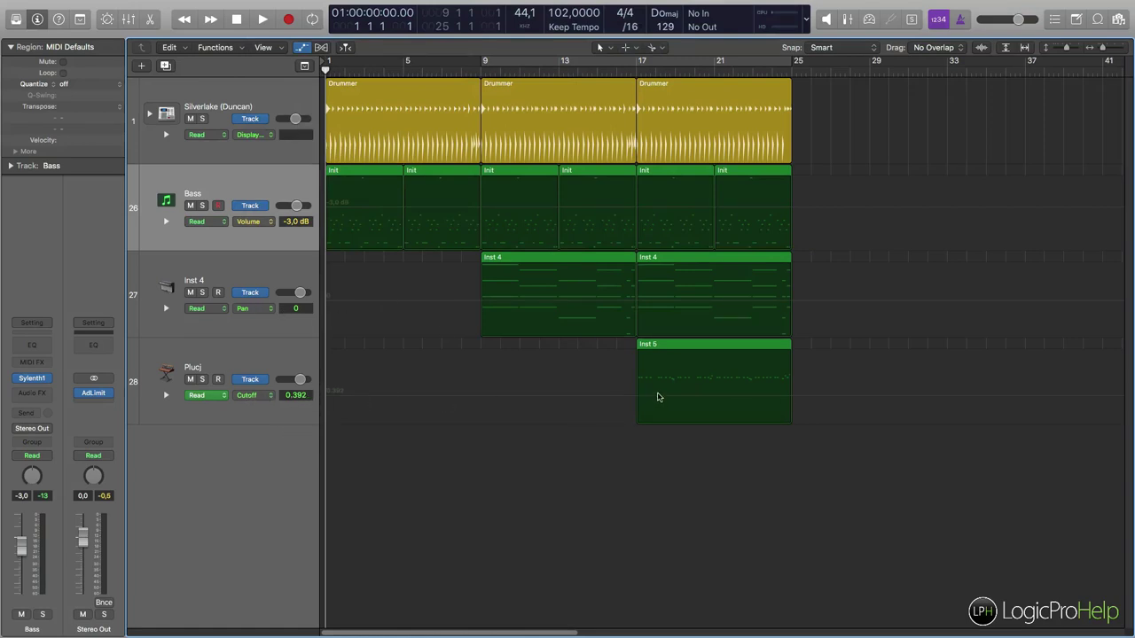
# Check the Plucj track's automation parameter list and review the available commands for deleting automation.
pyautogui.click(247, 398)
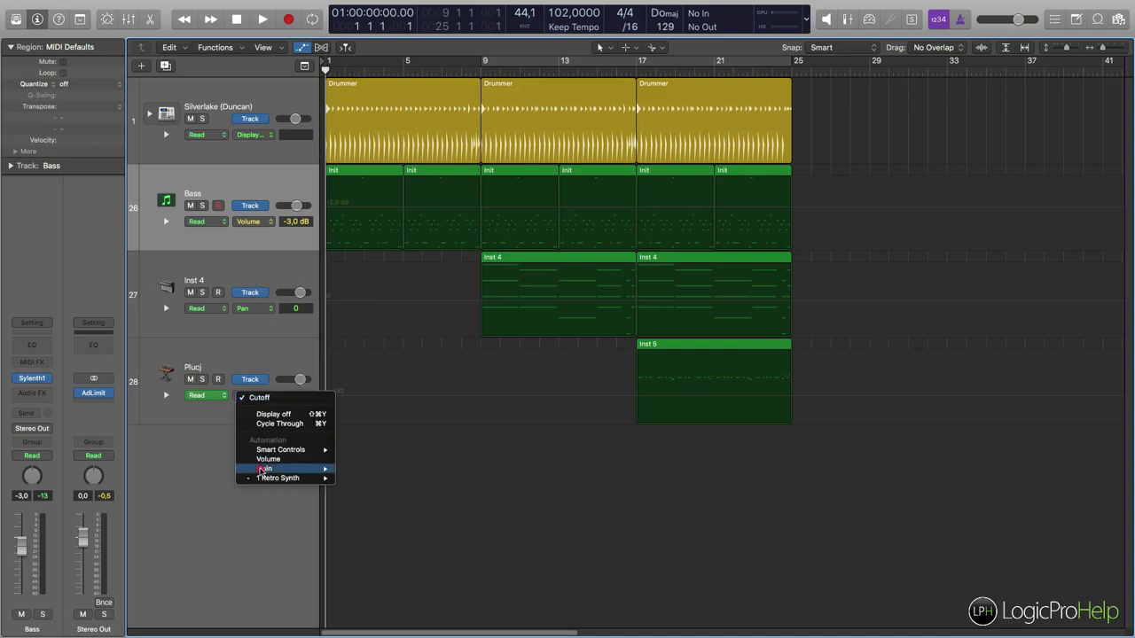
pyautogui.click(169, 436)
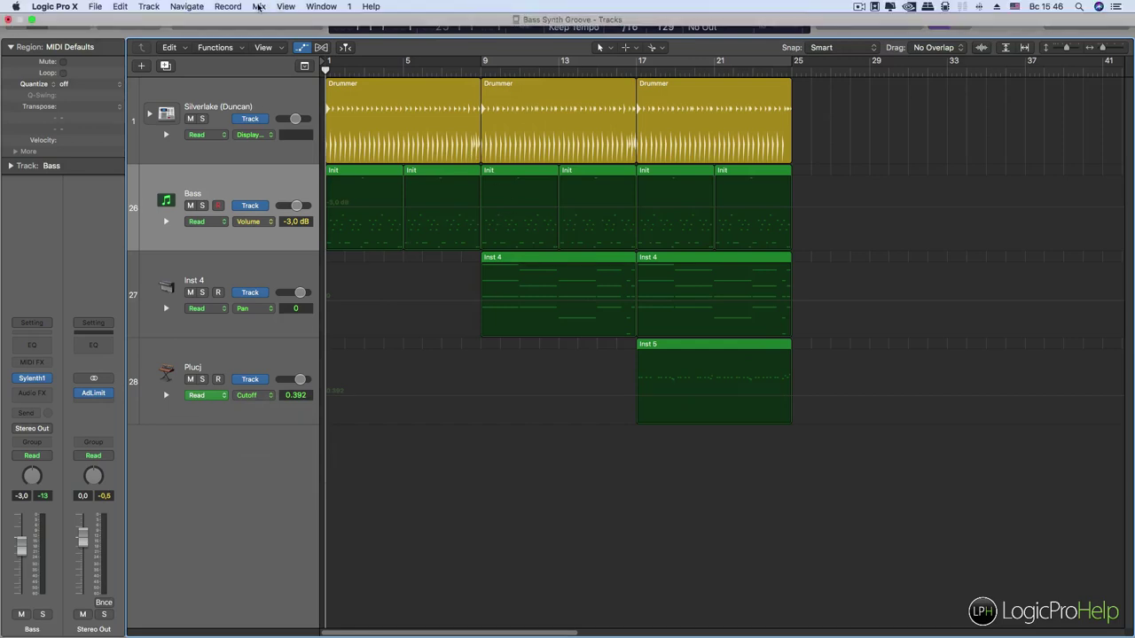
pyautogui.click(258, 7)
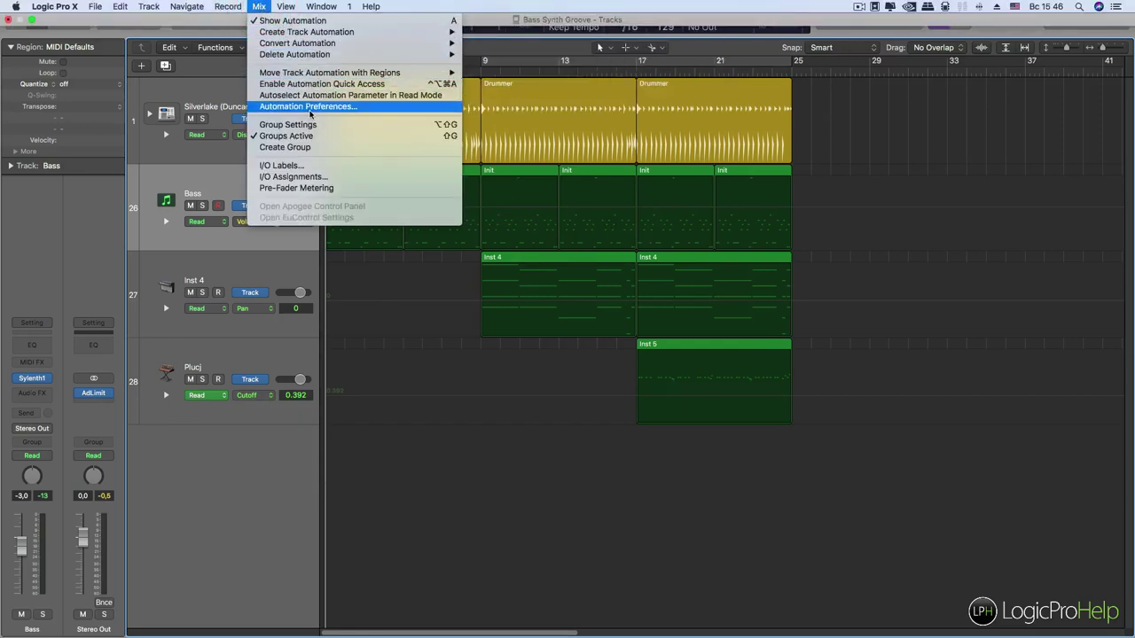
pyautogui.moveTo(315, 56)
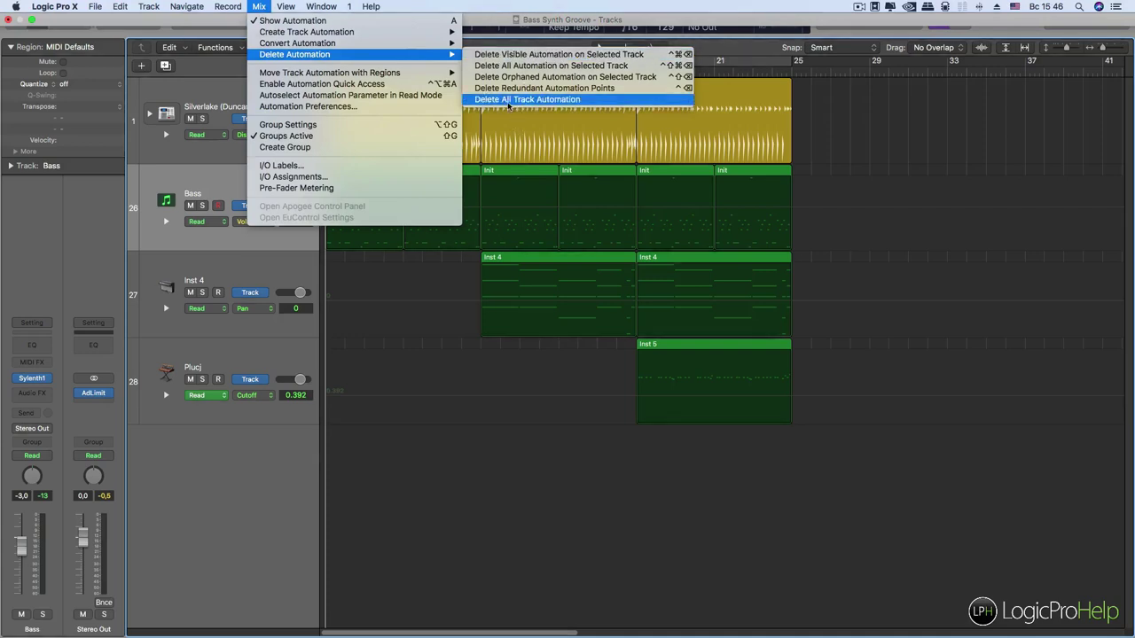
pyautogui.click(425, 545)
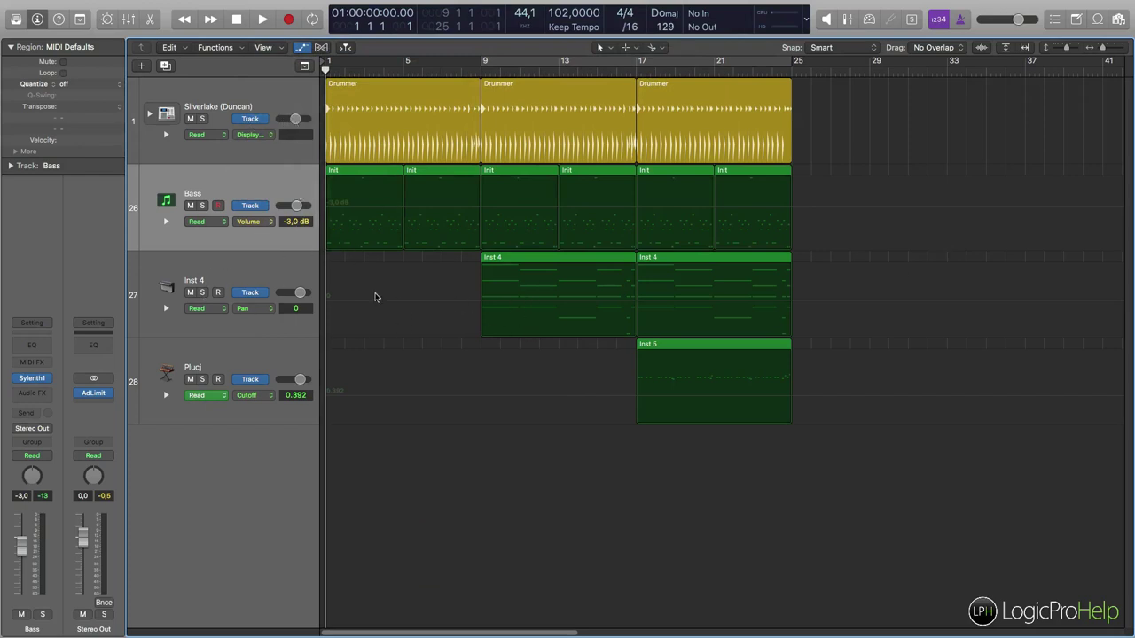
# Set the Bass track's volume to -6,8 dB, and readjust it to -8,4 dB with the playhead at bar 19.
pyautogui.moveTo(295, 211); pyautogui.dragTo(274, 207)
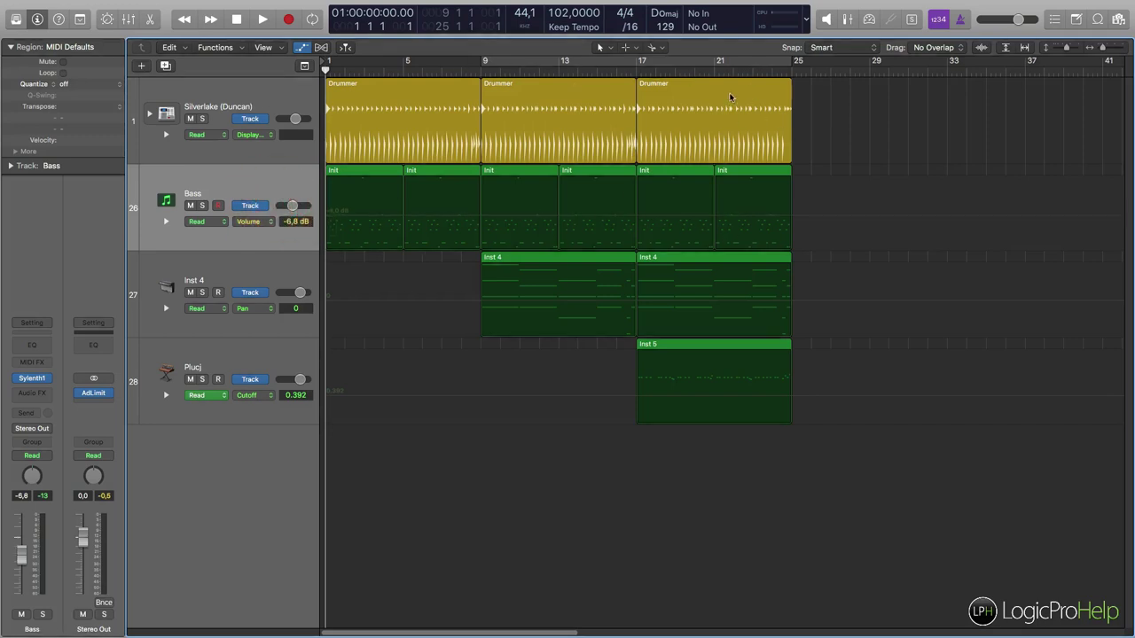
pyautogui.moveTo(654, 74); pyautogui.dragTo(675, 73)
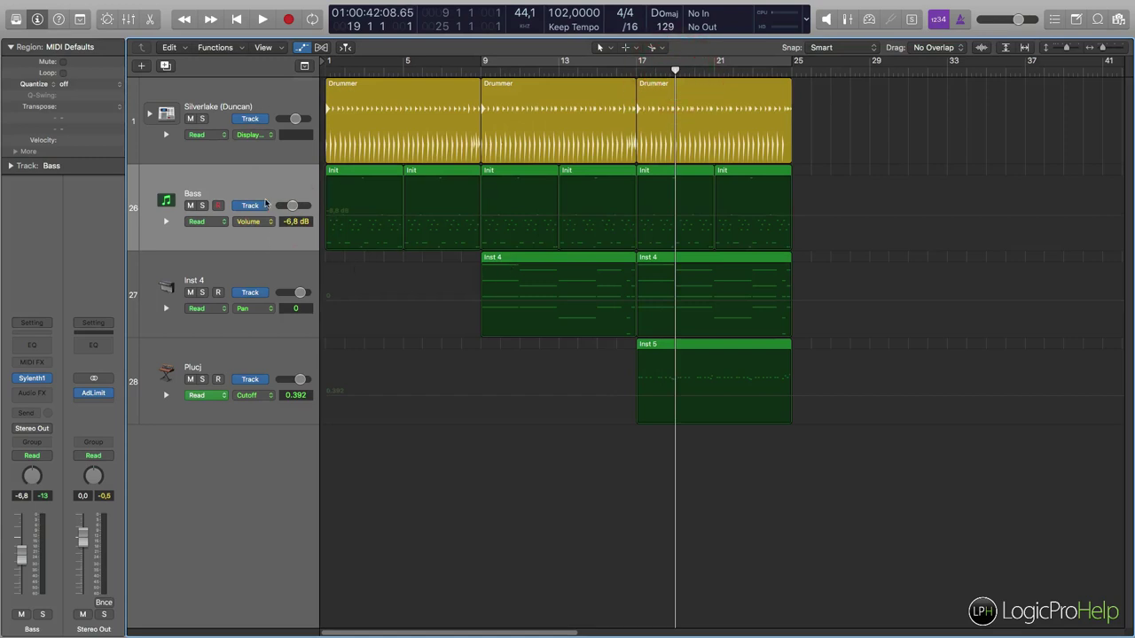
pyautogui.moveTo(294, 203); pyautogui.dragTo(291, 204)
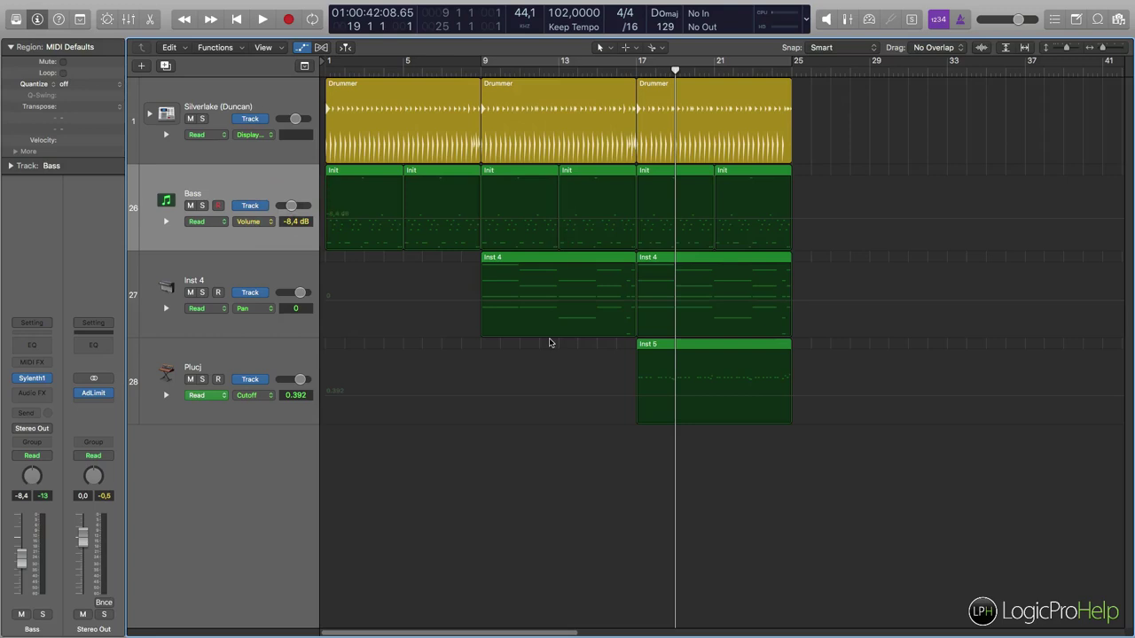